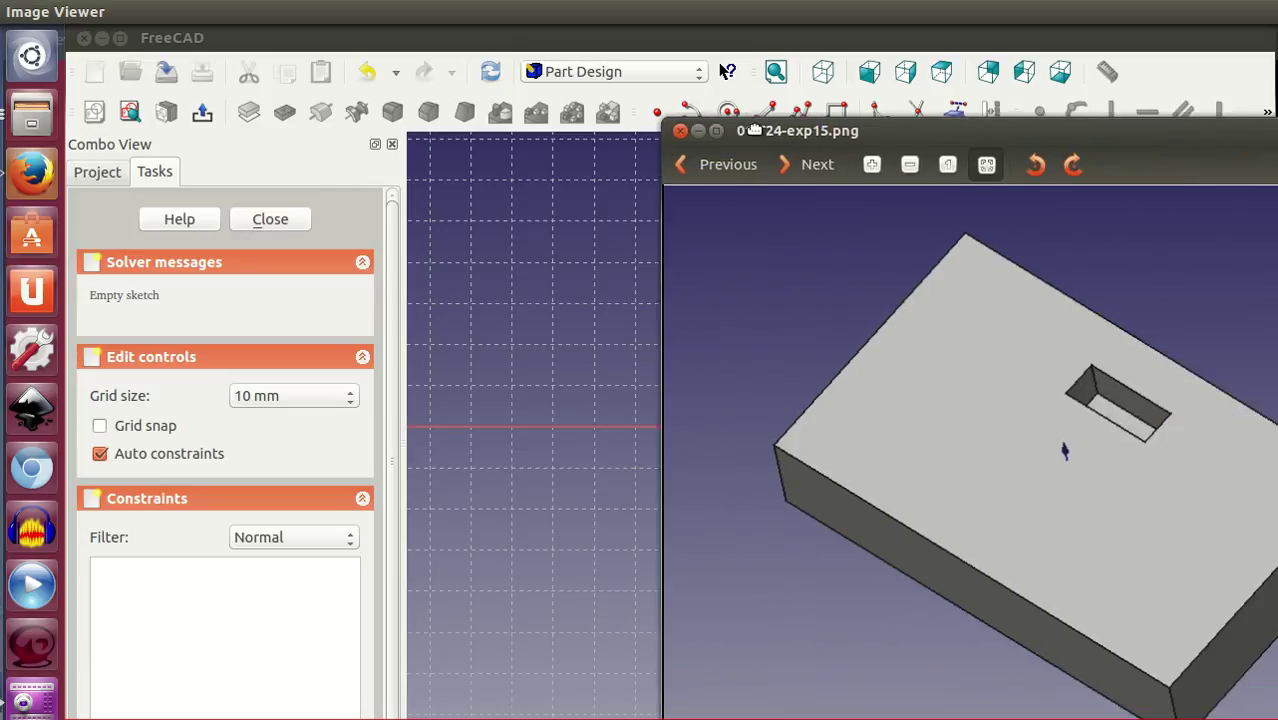
Draw a rectangle spanning the origin and select its top-left and bottom-right corners
drag(797, 128, 476, 71)
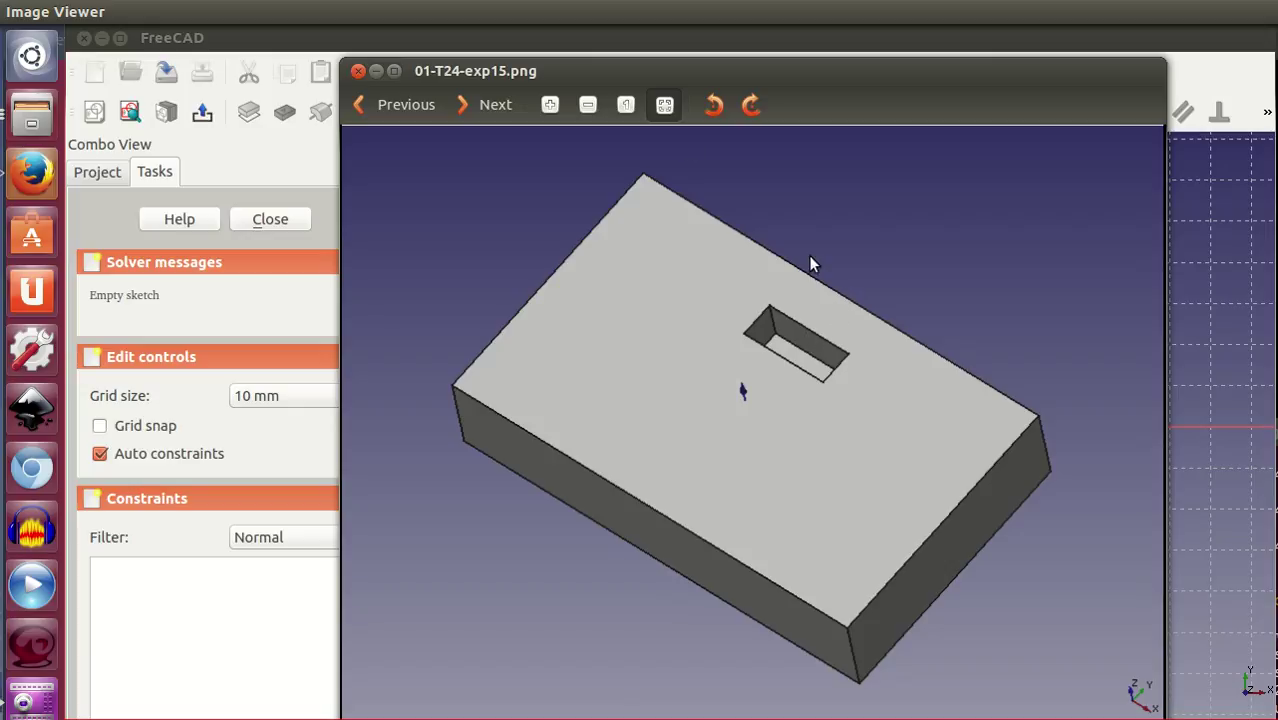
drag(619, 74, 1026, 74)
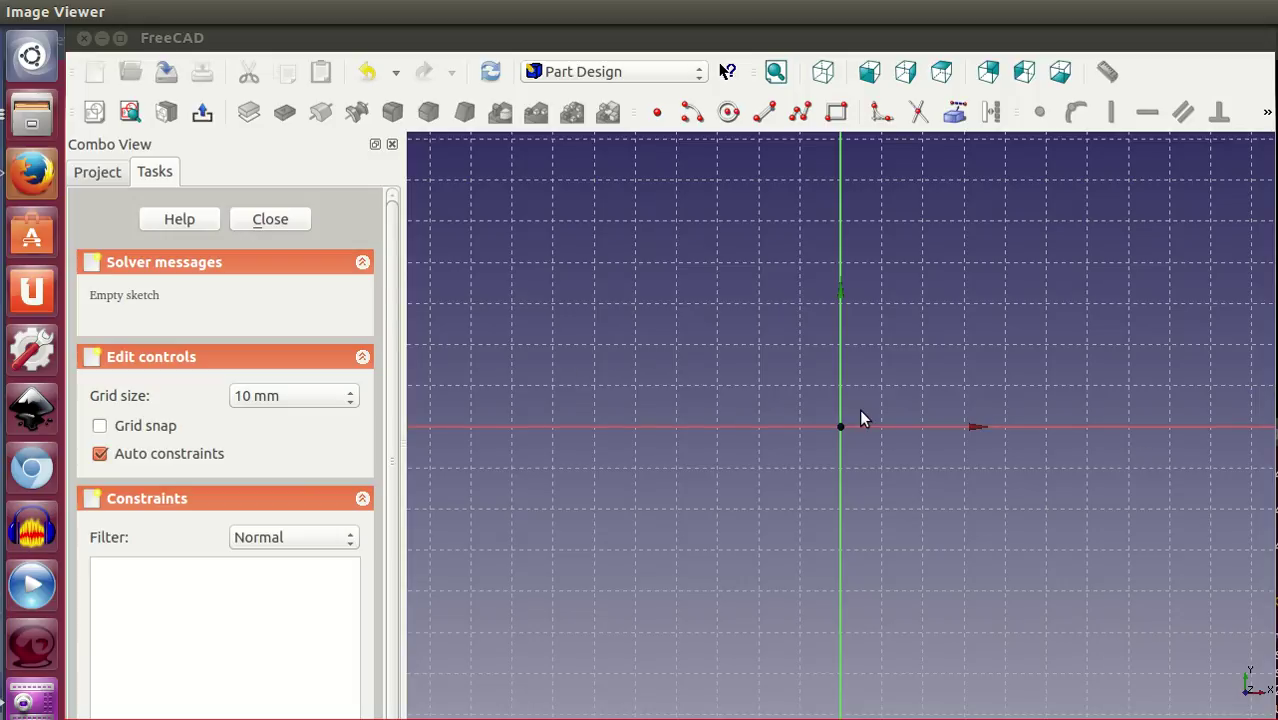
click(836, 112)
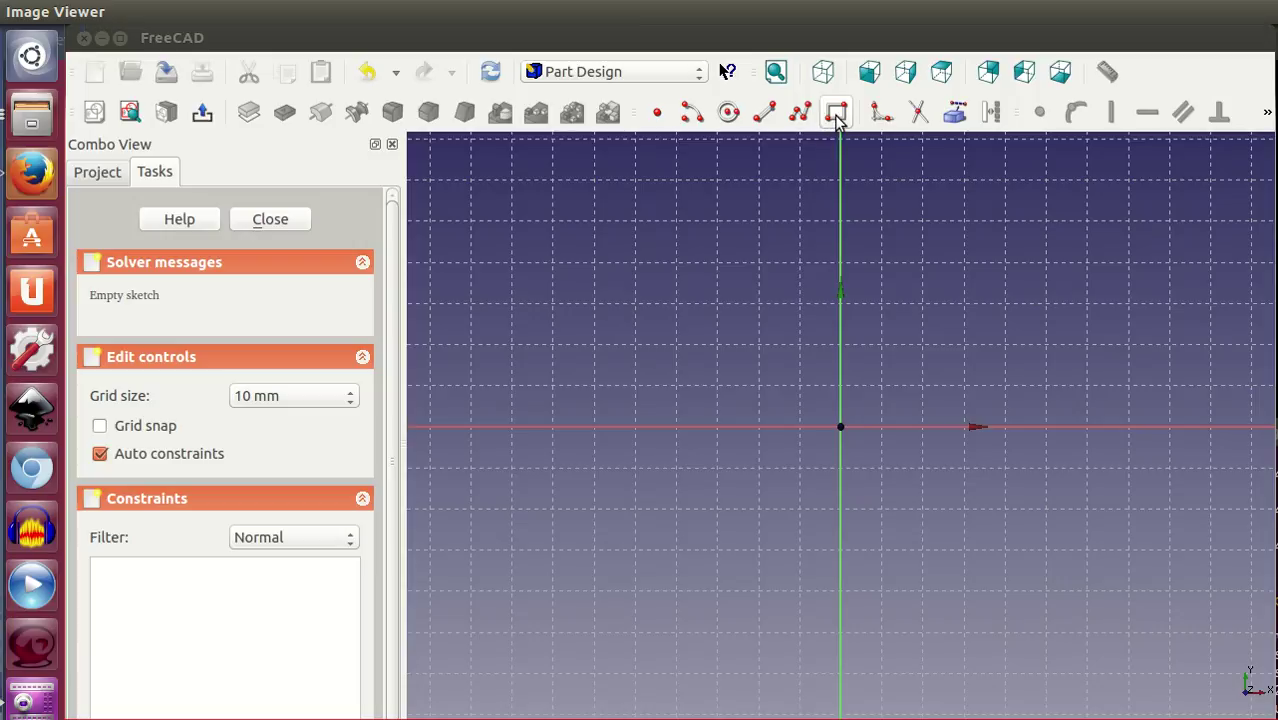
click(652, 302)
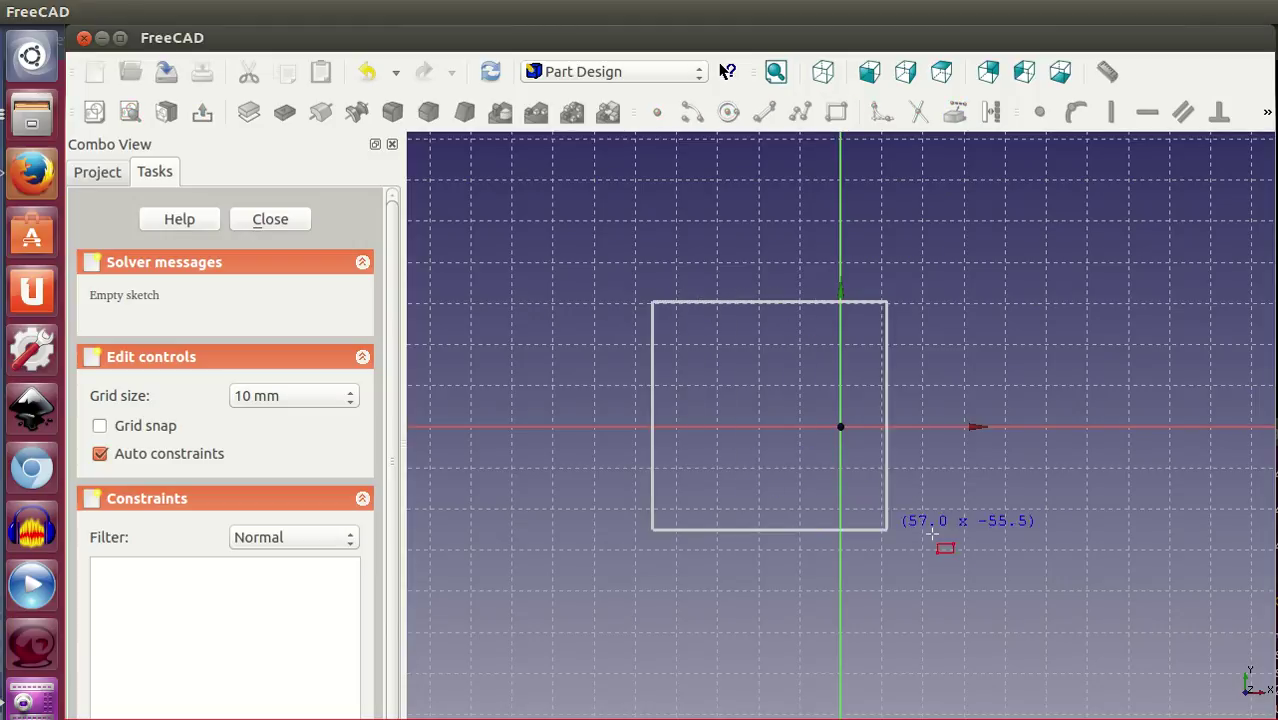
click(1105, 558)
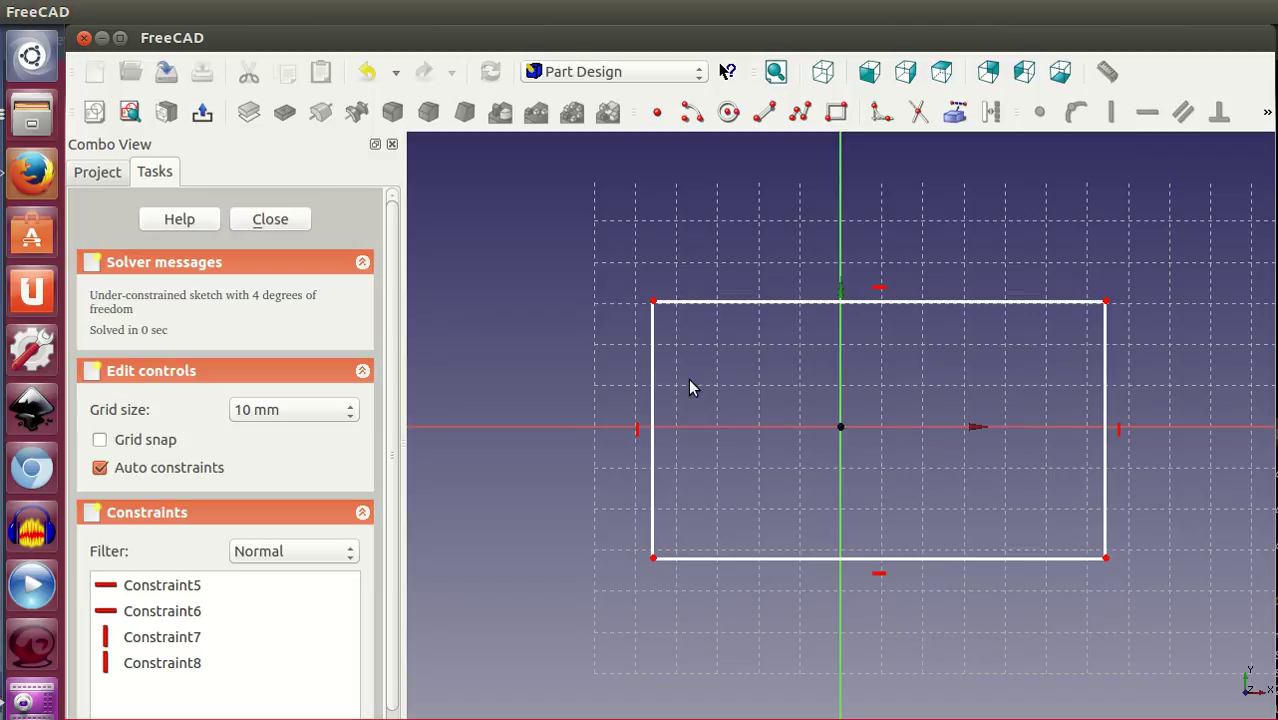
click(653, 302)
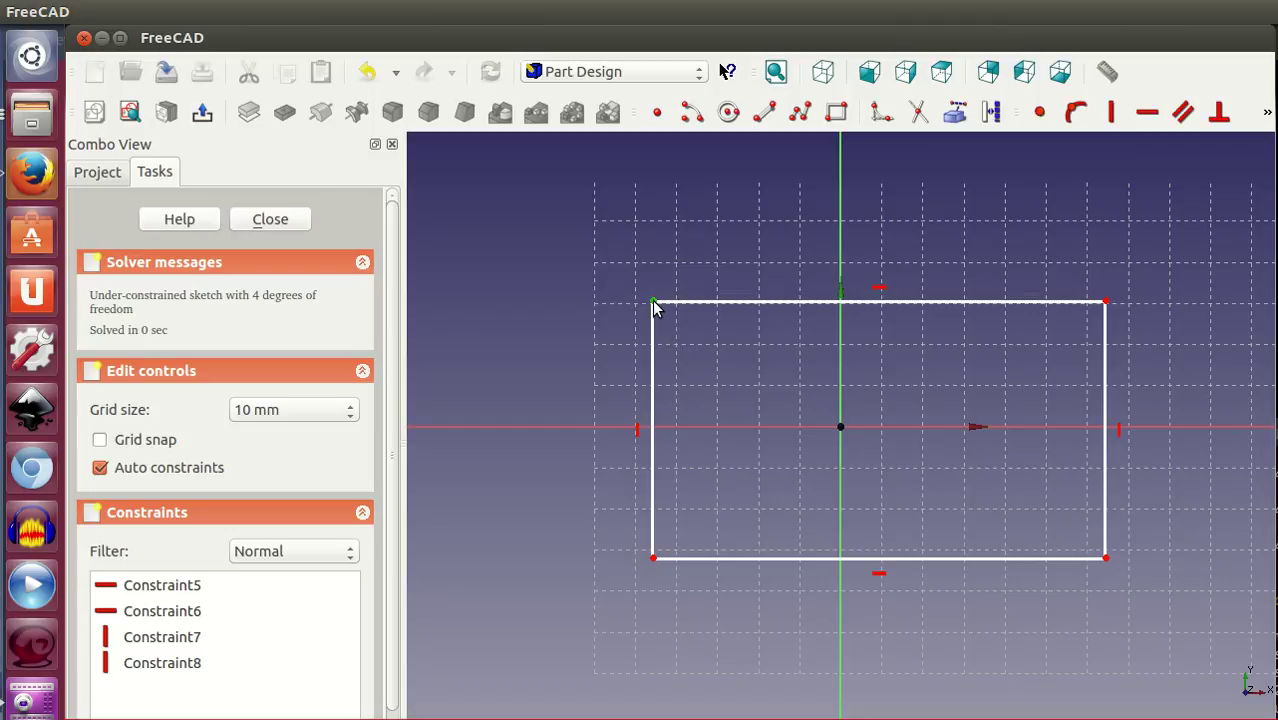
click(1106, 559)
Make the rectangle's corners symmetric about the origin and adjust its shape
drag(1021, 113, 1247, 183)
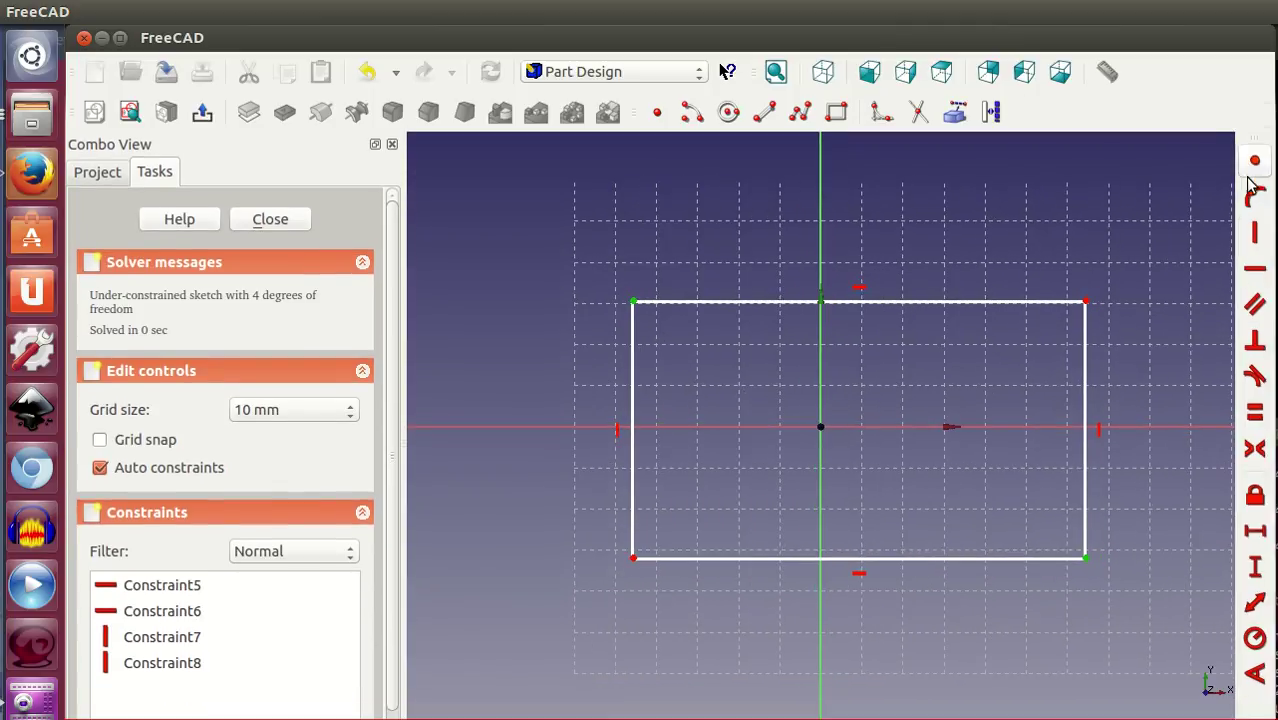
click(1254, 448)
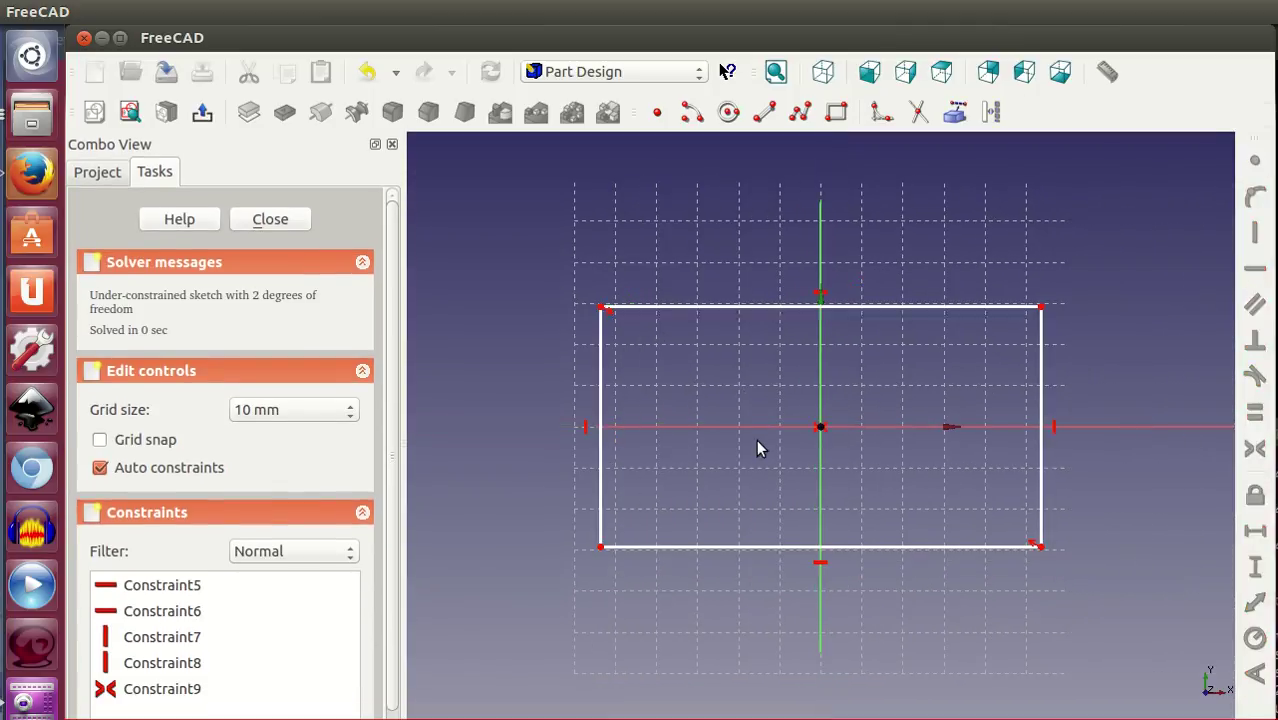
mouse_move(600, 547)
mouse_down()
mouse_move(690, 483)
mouse_move(648, 561)
mouse_up()
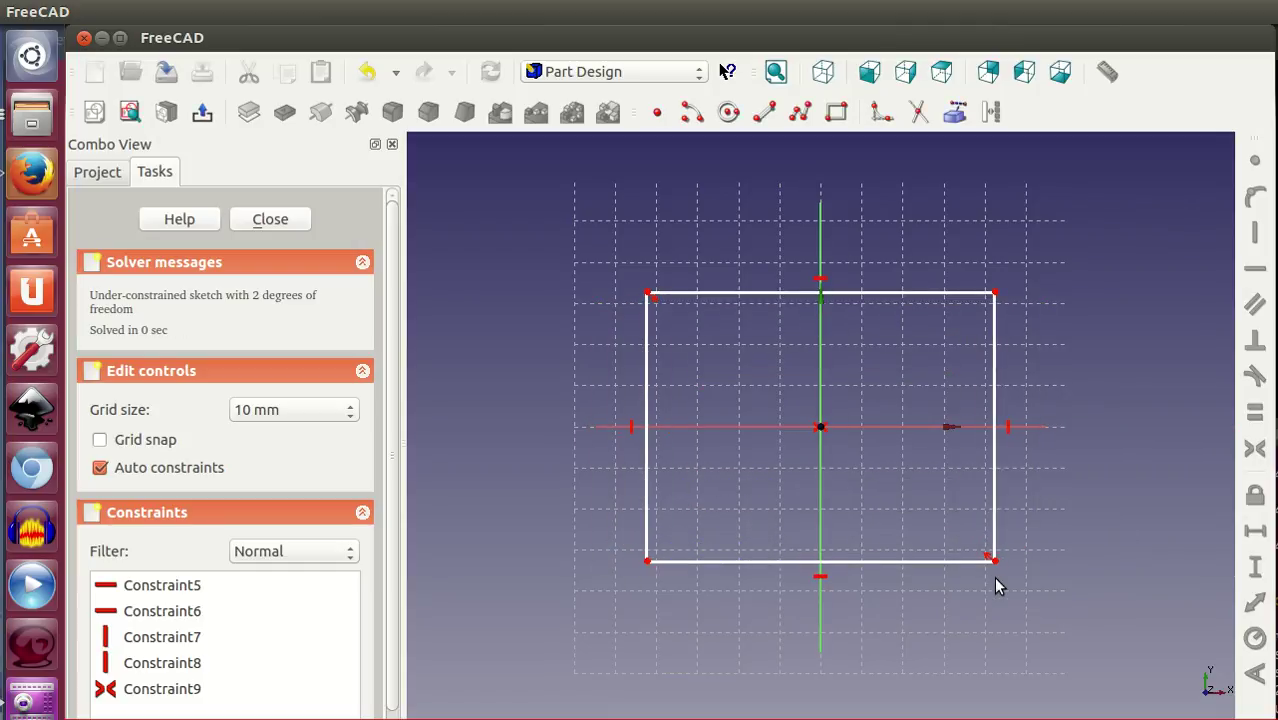
drag(992, 562, 1012, 553)
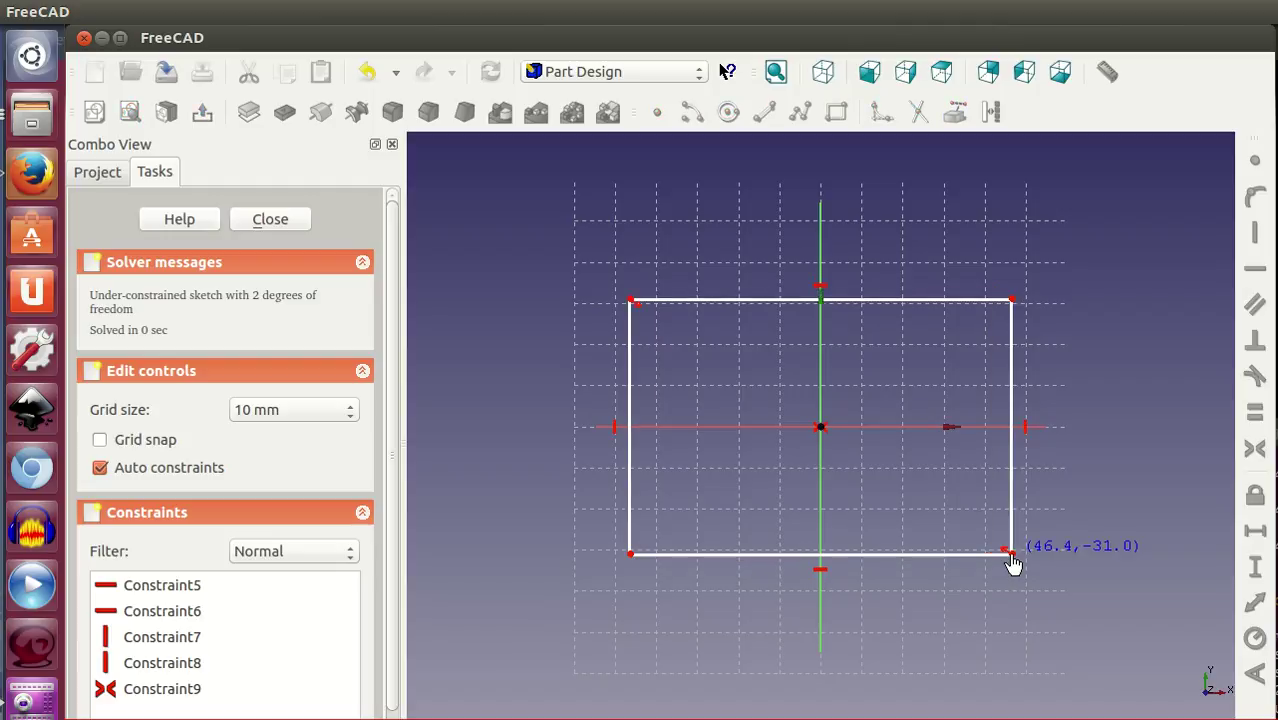
Dimension the rectangle's bottom edge to a 50 mm width
click(912, 553)
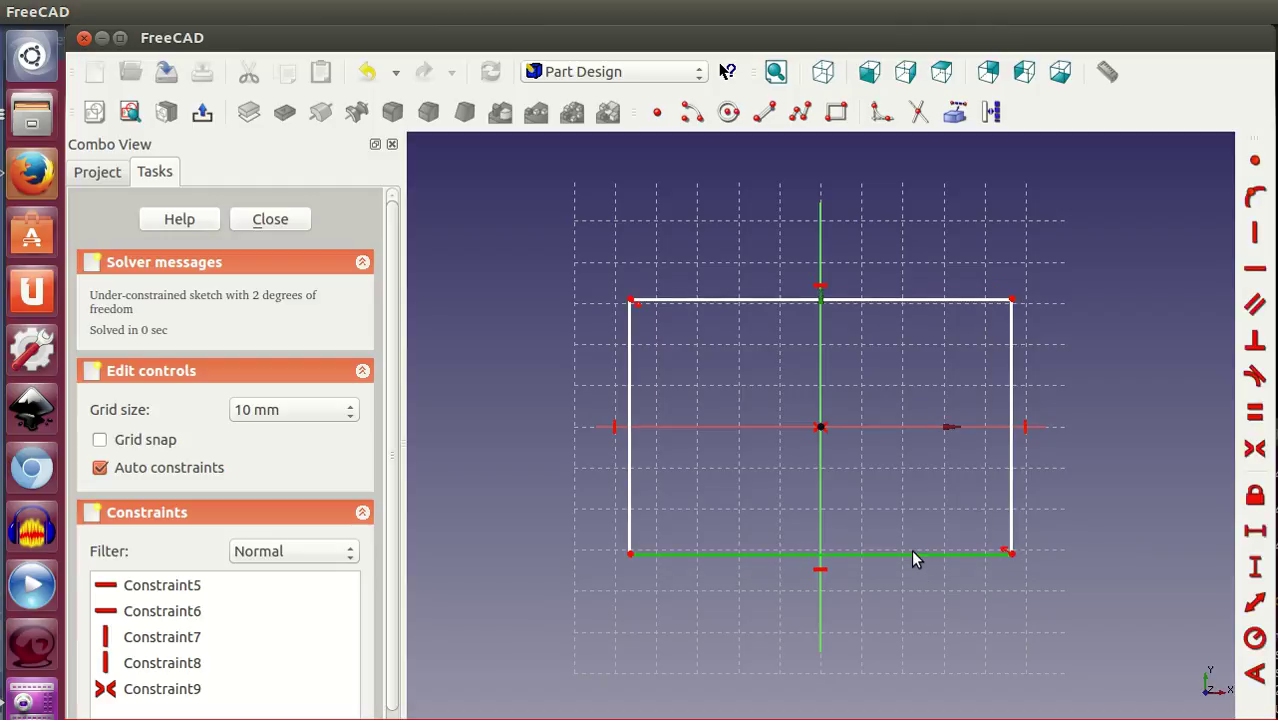
click(1255, 530)
double_click(827, 592)
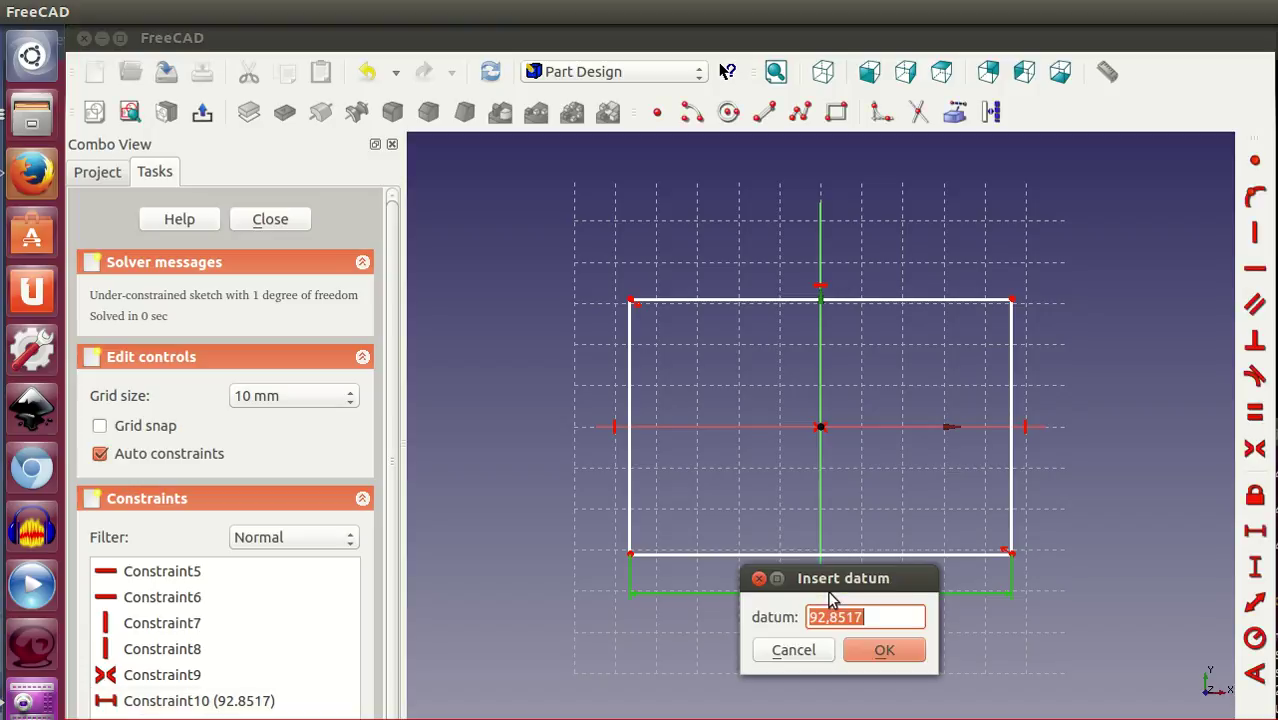
text(50)
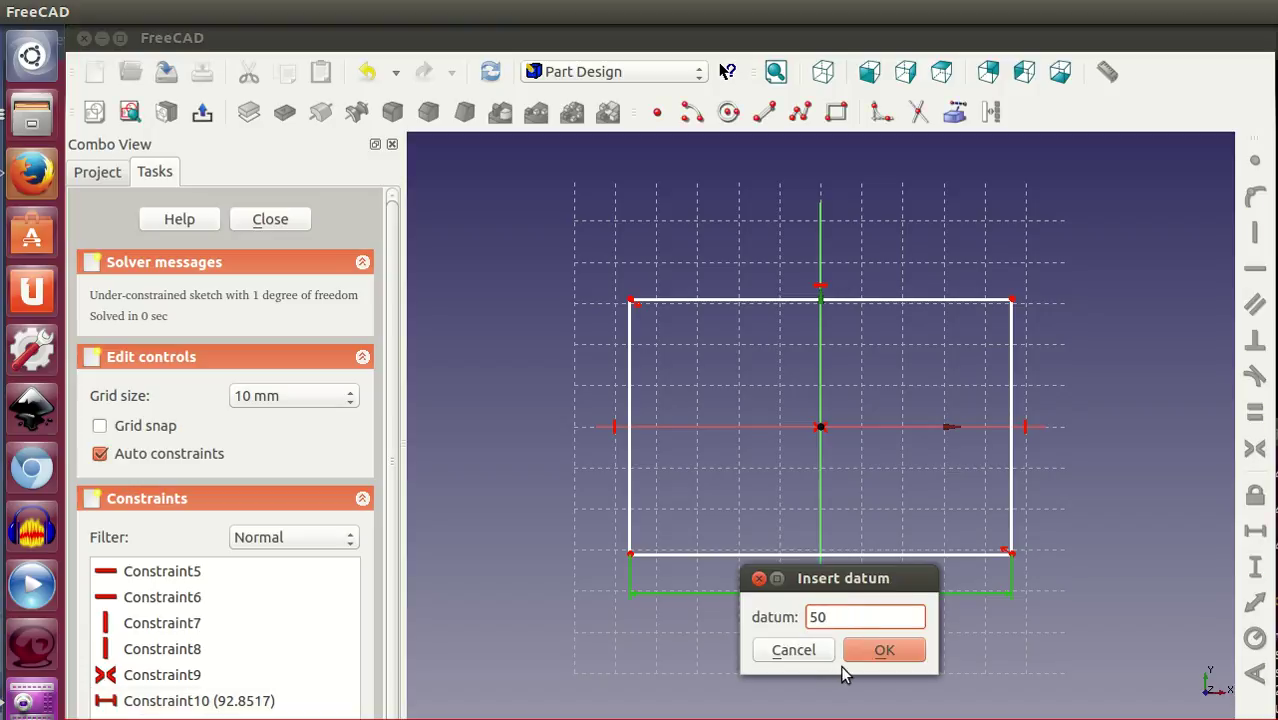
click(882, 650)
Dimension the rectangle's right edge to a 30 mm height
click(923, 414)
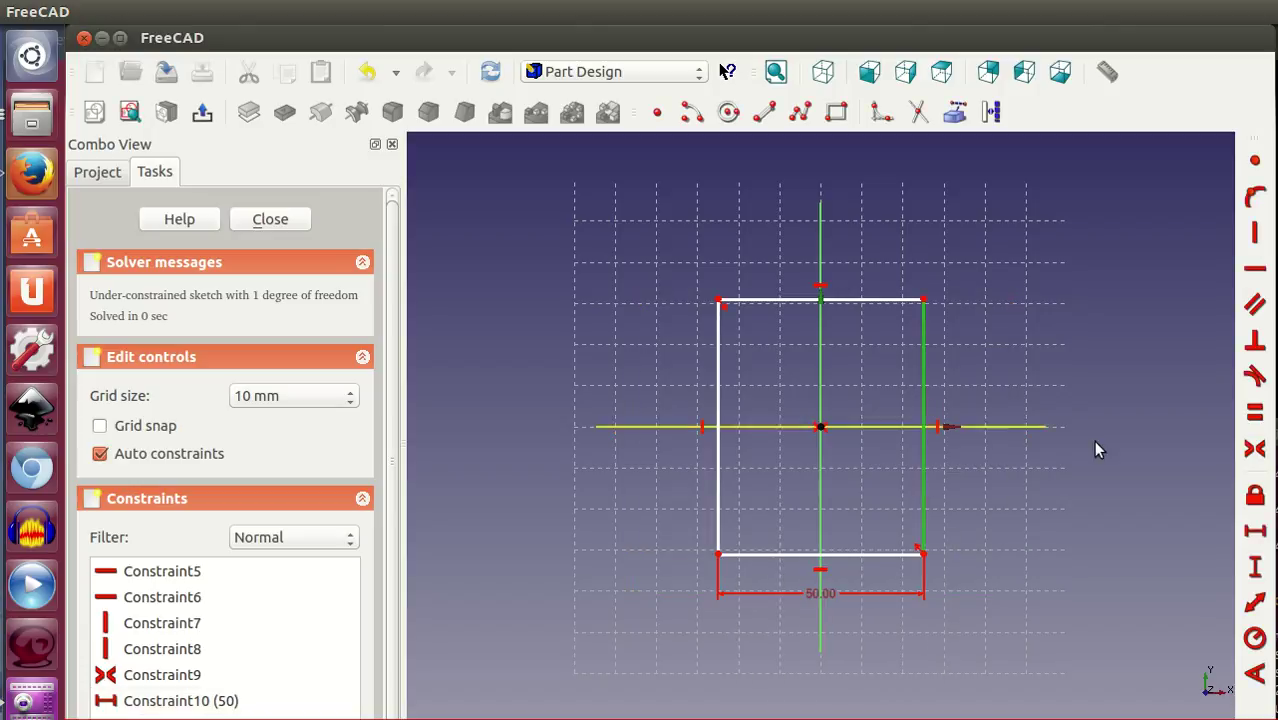
click(1255, 566)
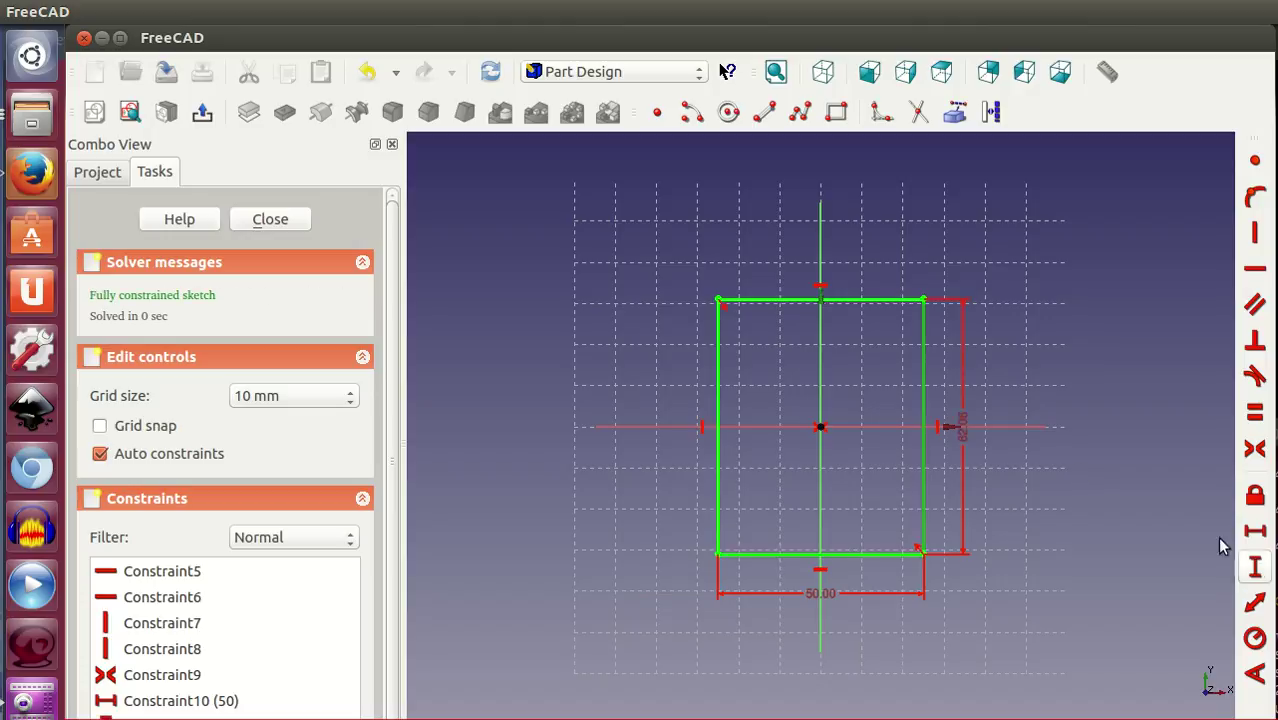
double_click(963, 420)
text(30)
click(1036, 470)
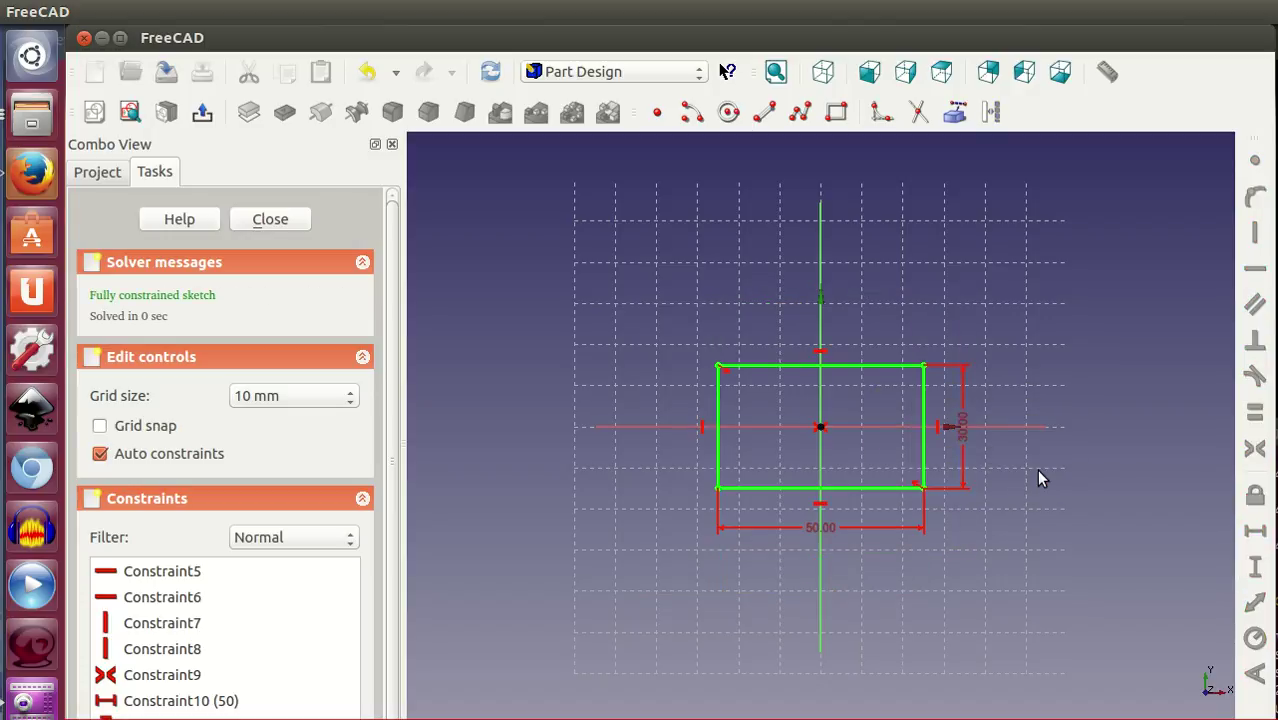
scroll(862, 449, up, 4)
Close the sketch, pad it 10 mm into a block, and select the block's top face
click(283, 219)
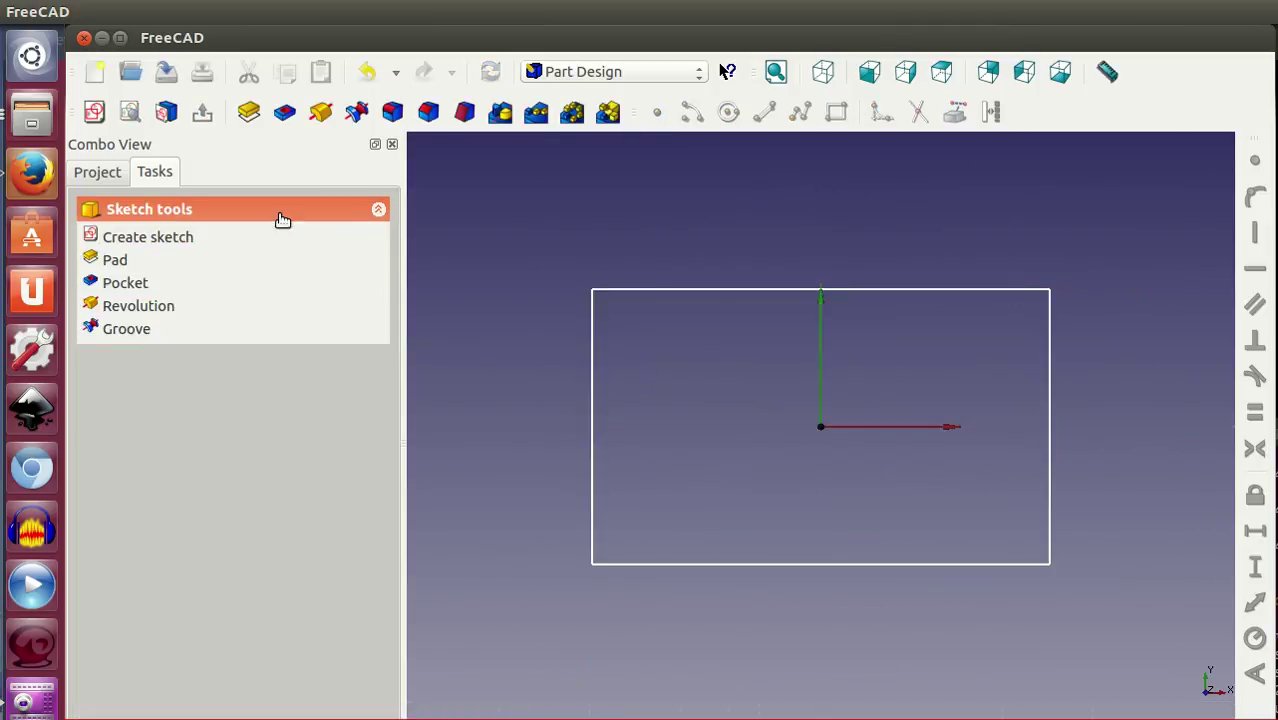
click(249, 114)
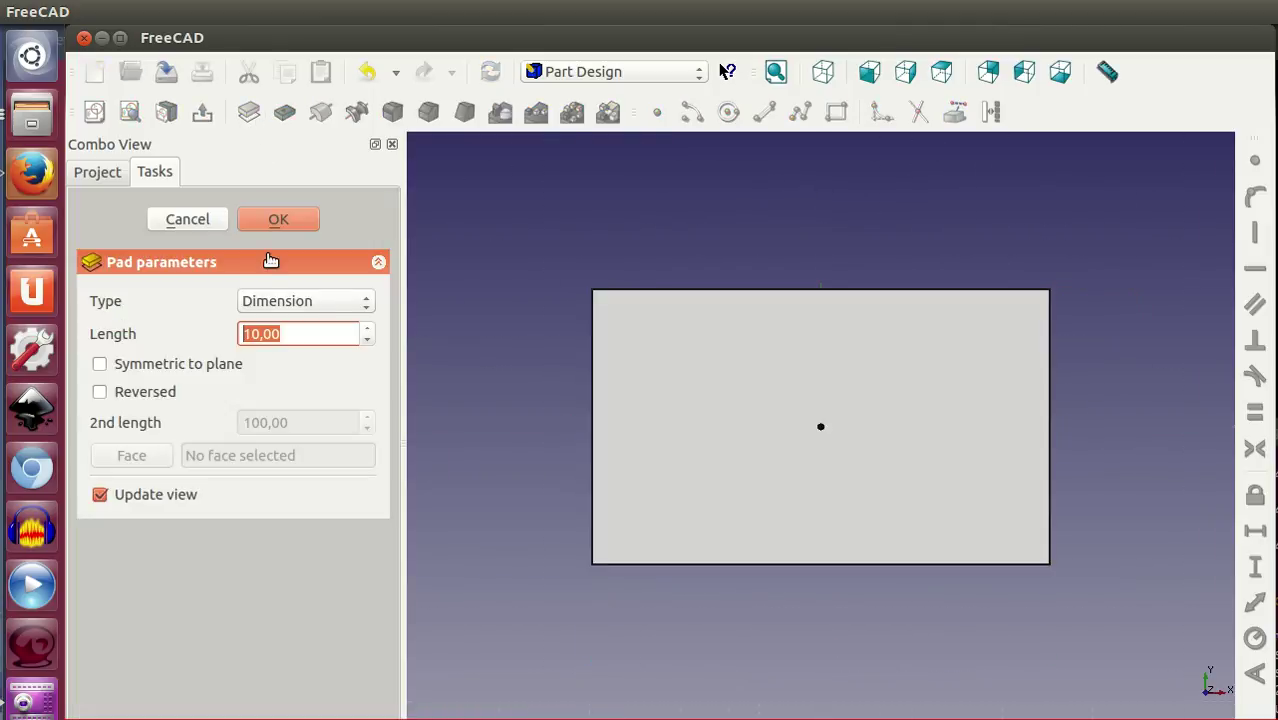
click(275, 222)
mouse_move(791, 621)
middle_down()
mouse_move(756, 556)
mouse_move(765, 579)
mouse_move(793, 442)
middle_up()
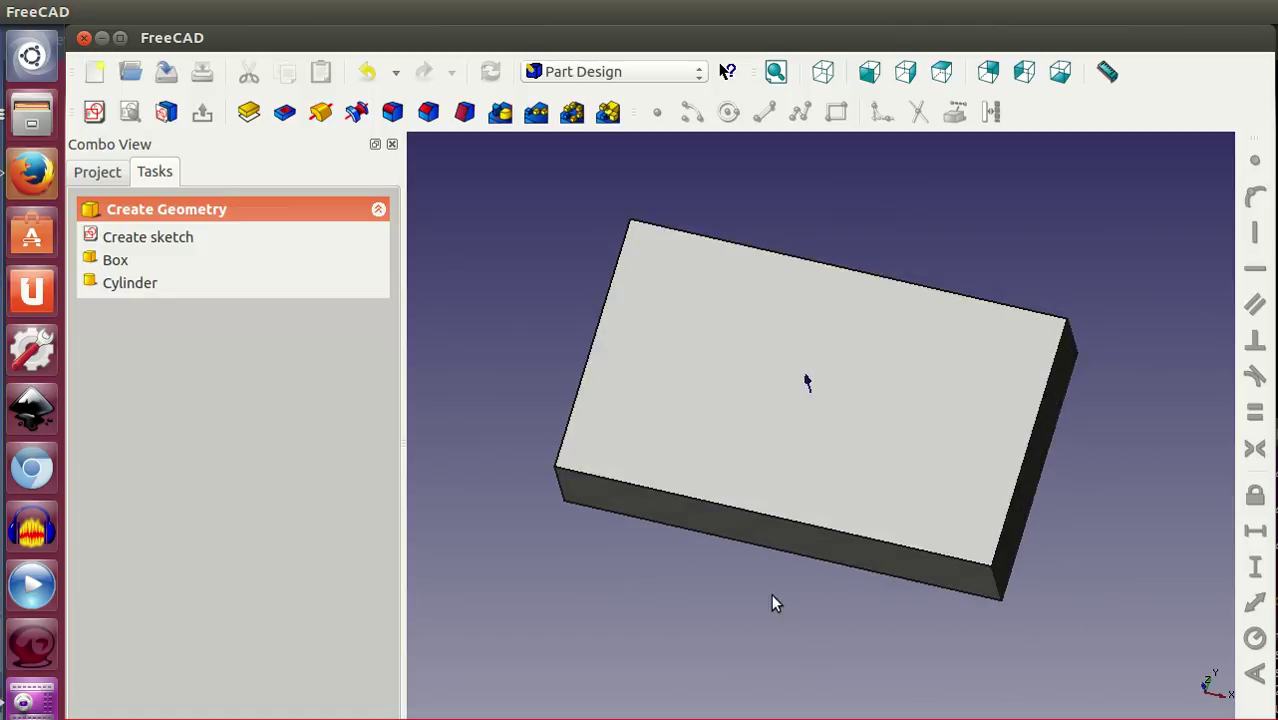
click(847, 336)
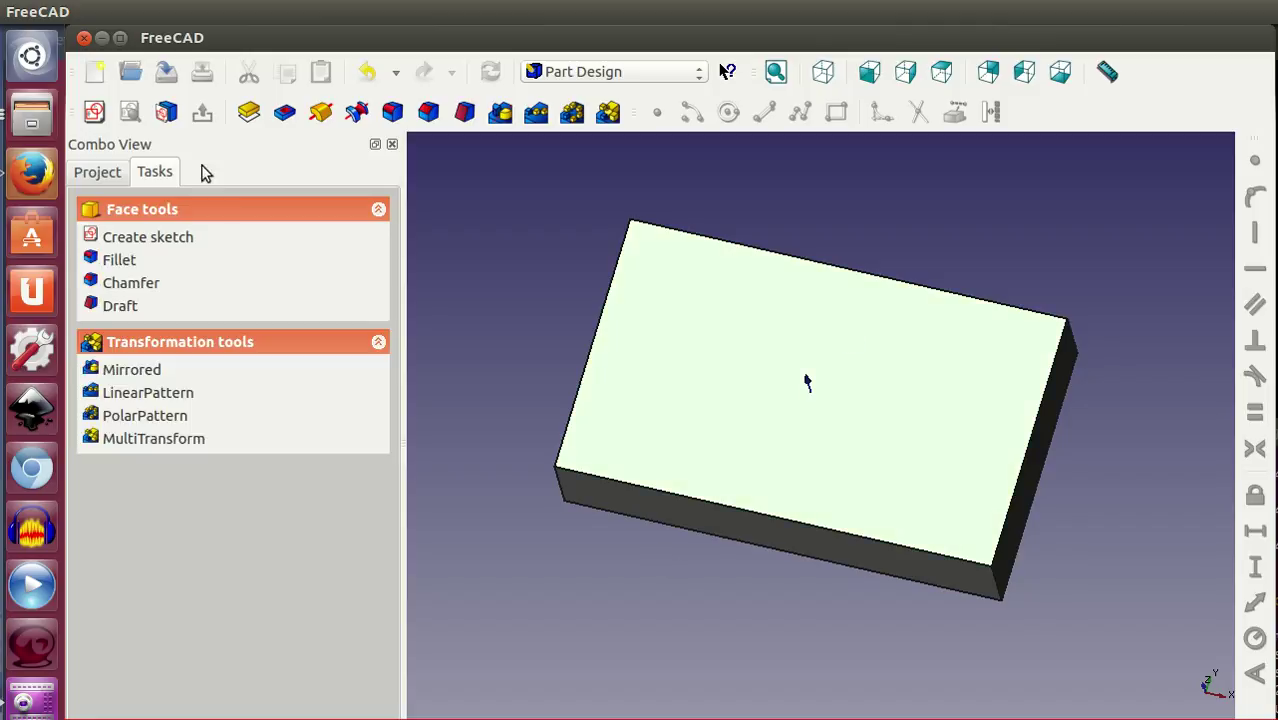
Sketch a small rectangle on the top face with its top corners symmetric about the vertical axis
click(94, 111)
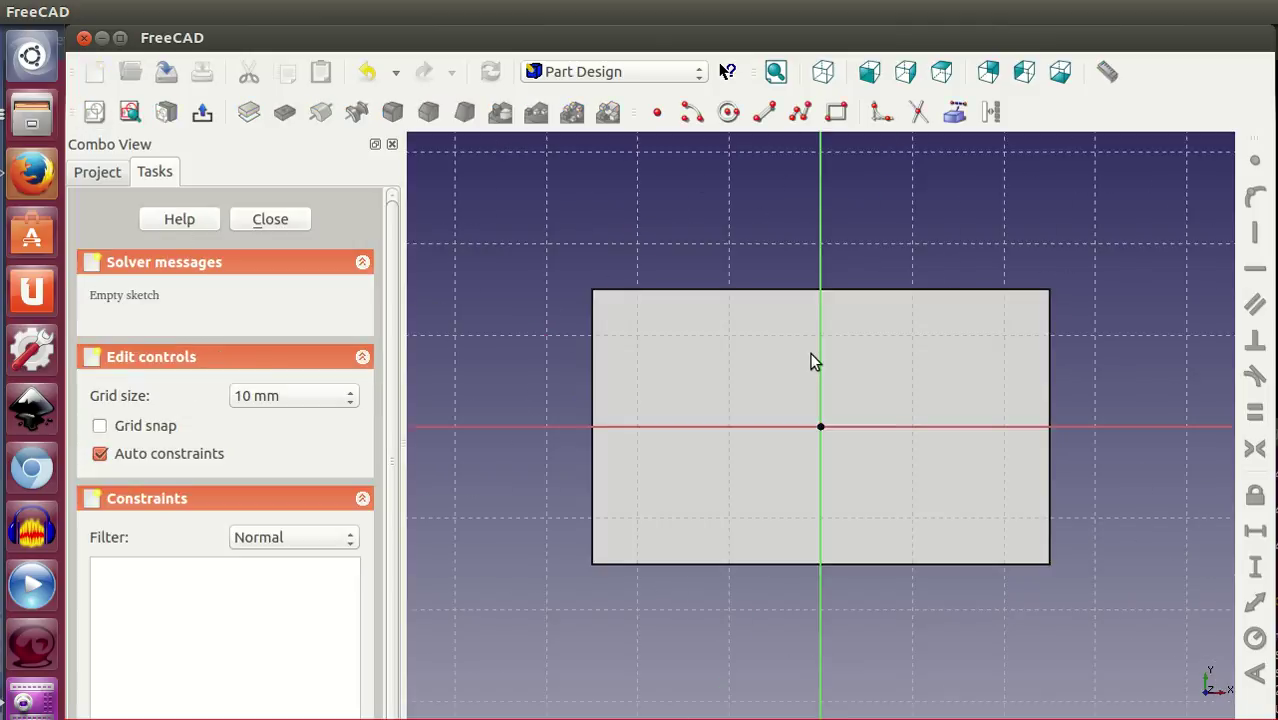
click(837, 113)
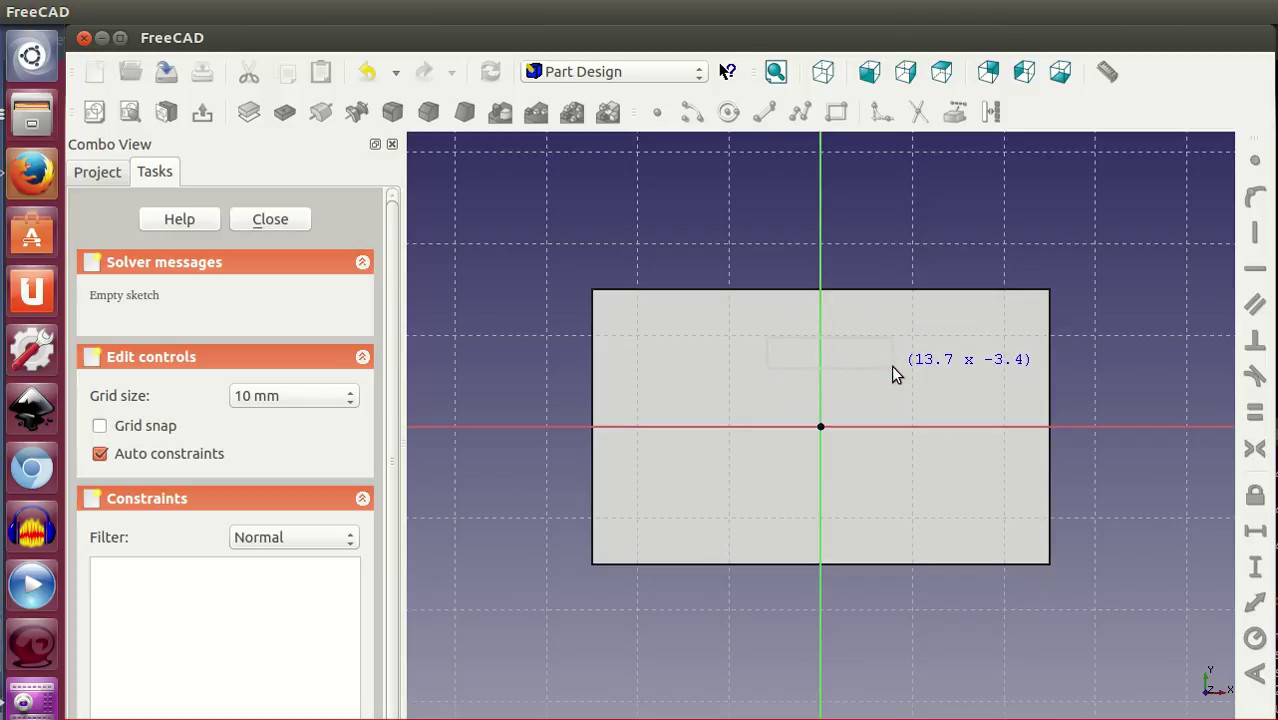
click(893, 367)
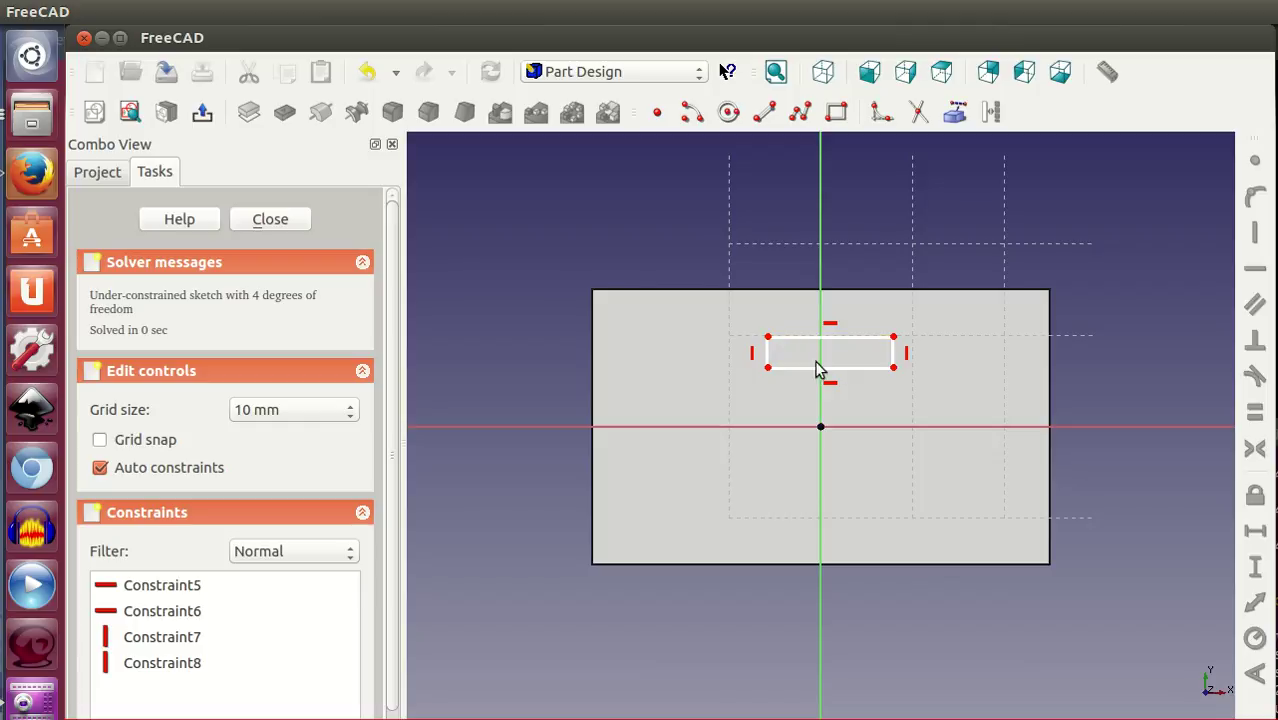
click(768, 339)
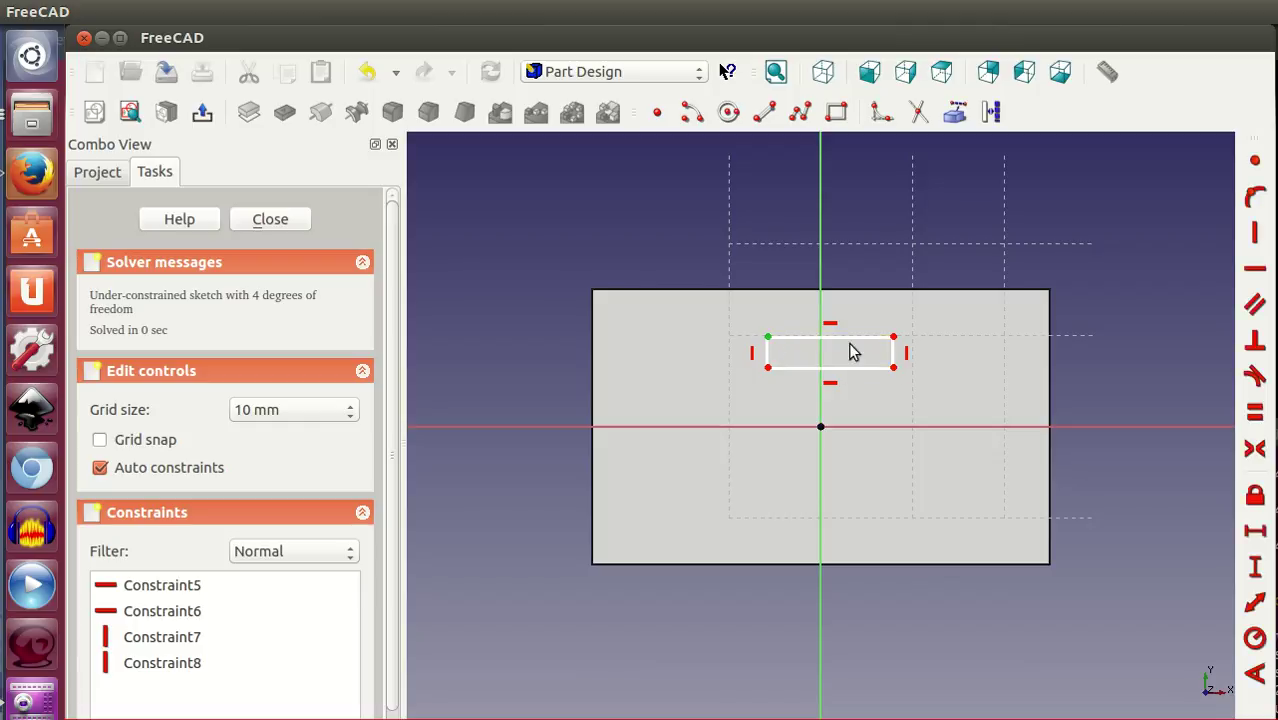
click(893, 338)
click(821, 208)
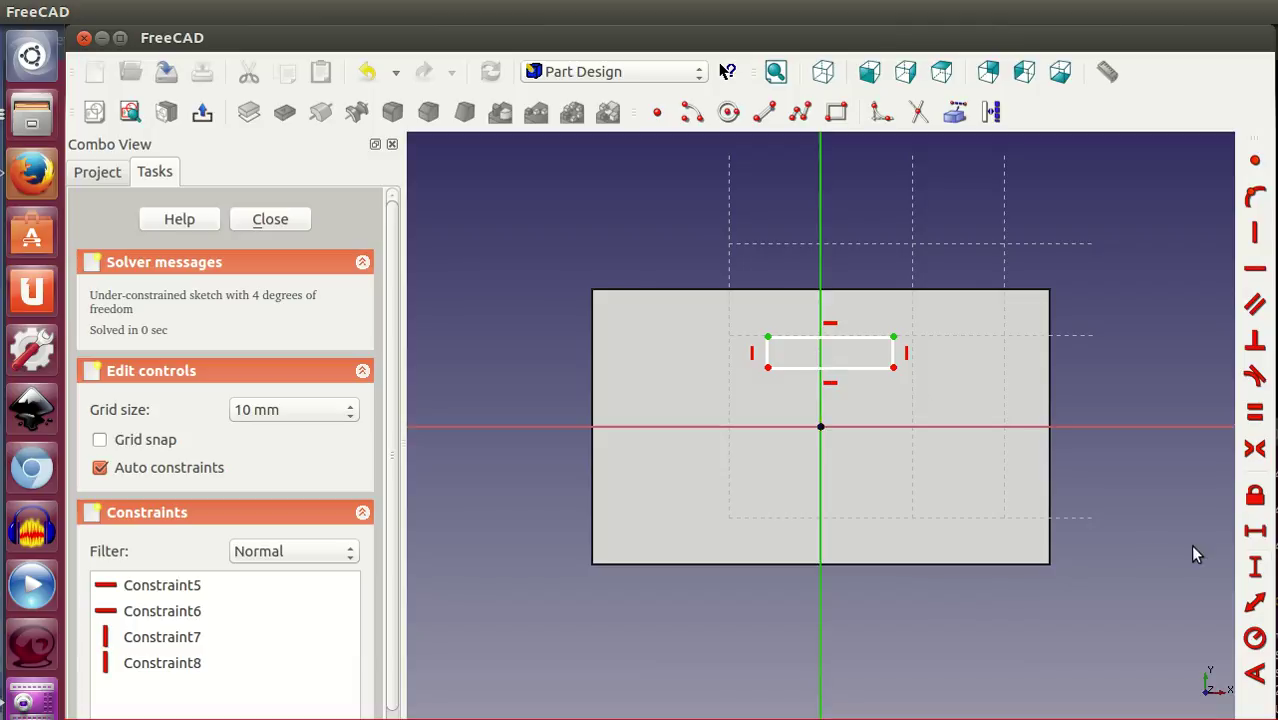
click(1255, 448)
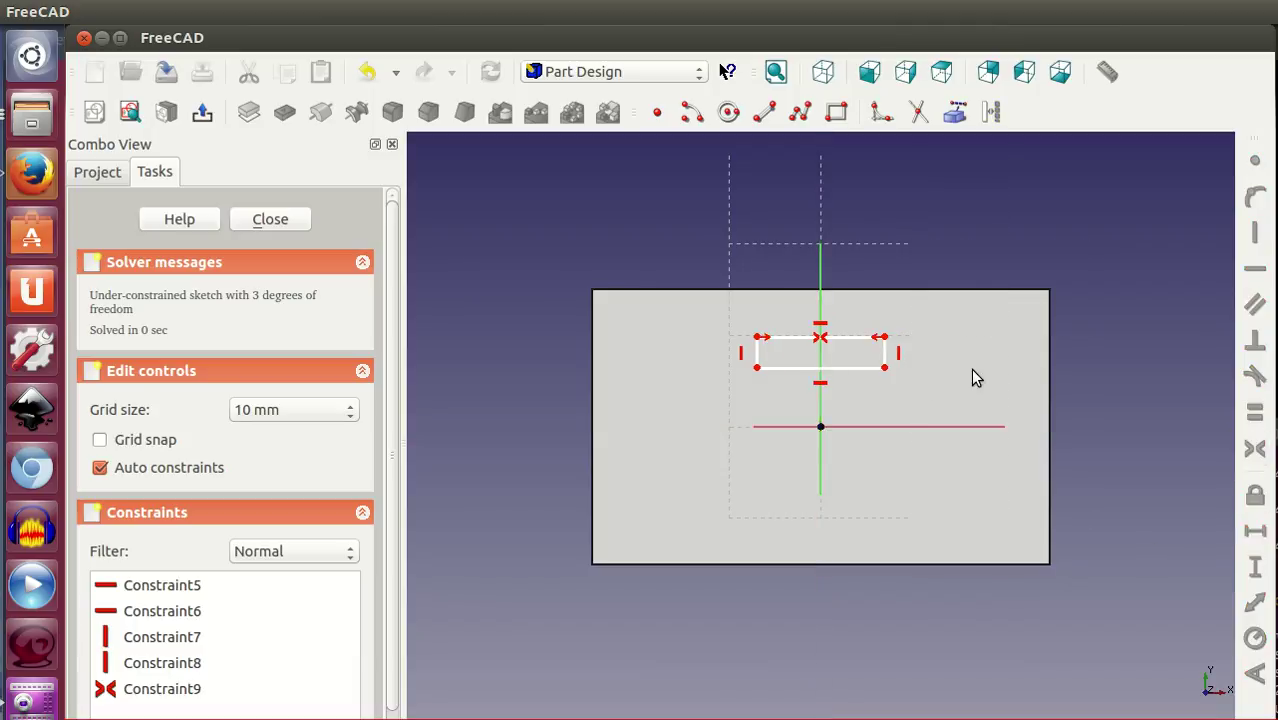
Widen the small rectangle and link the block's top edge in as external geometry
drag(884, 338, 884, 340)
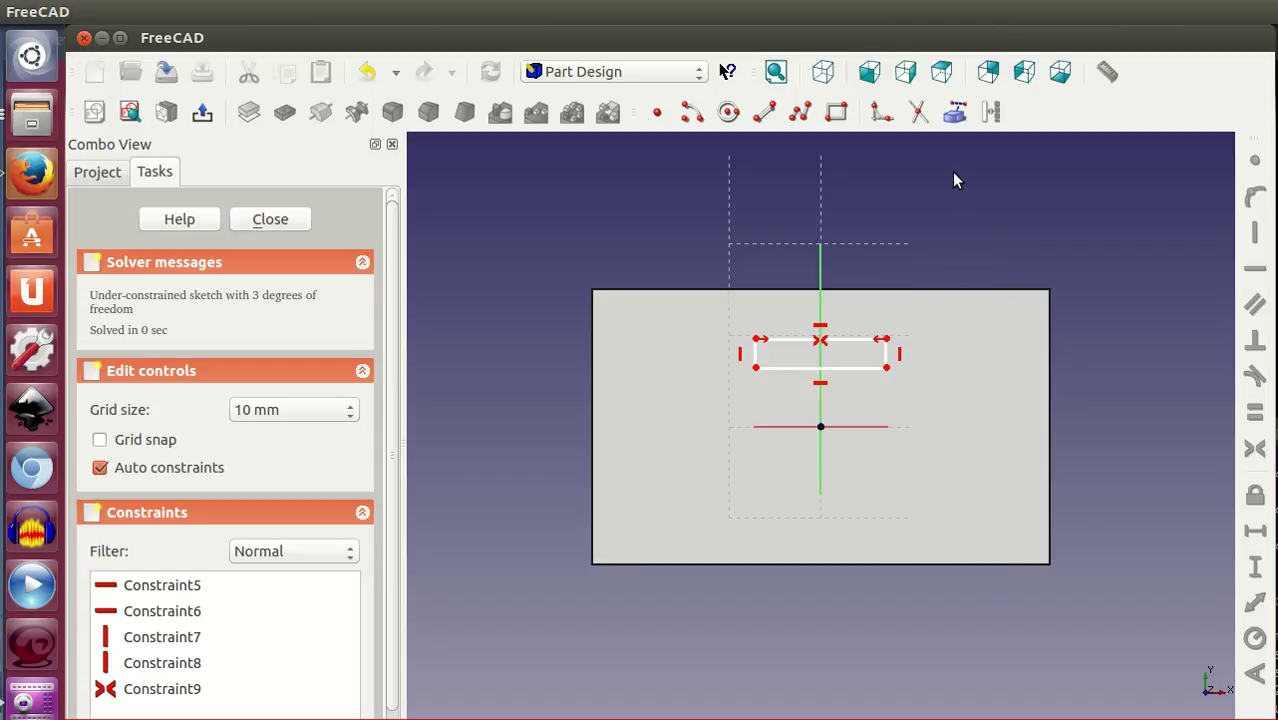
click(955, 115)
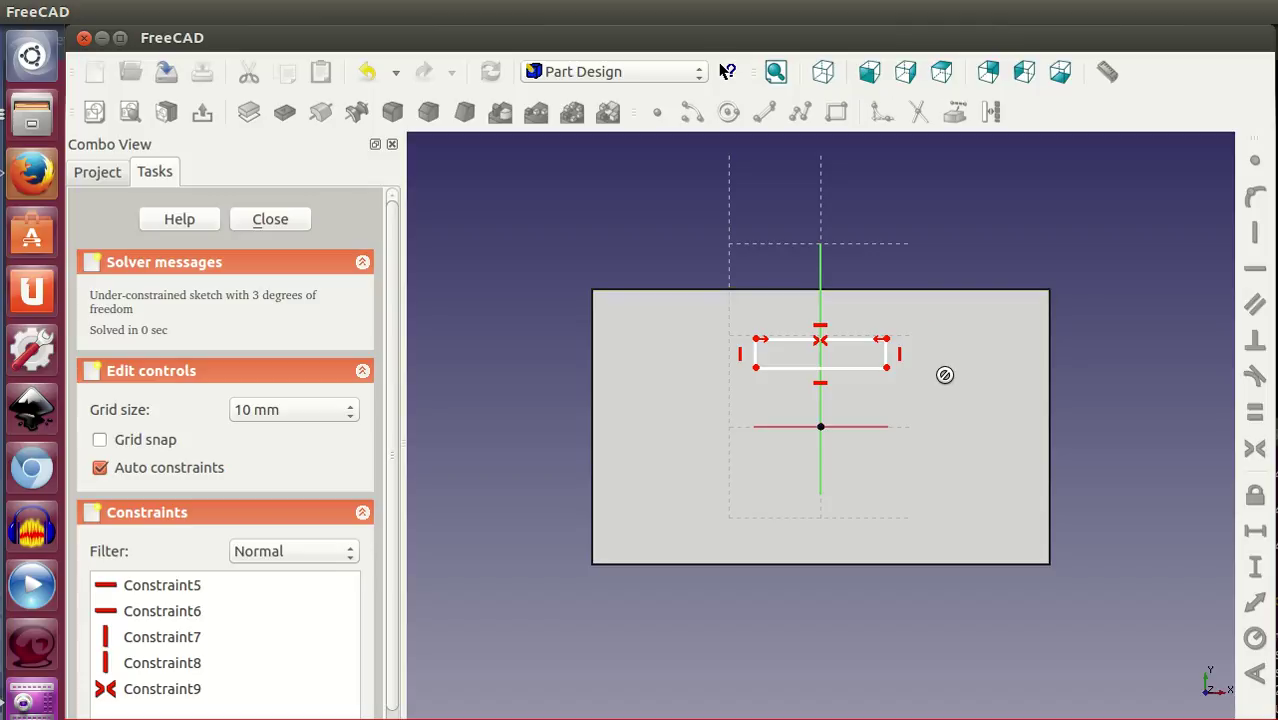
click(930, 289)
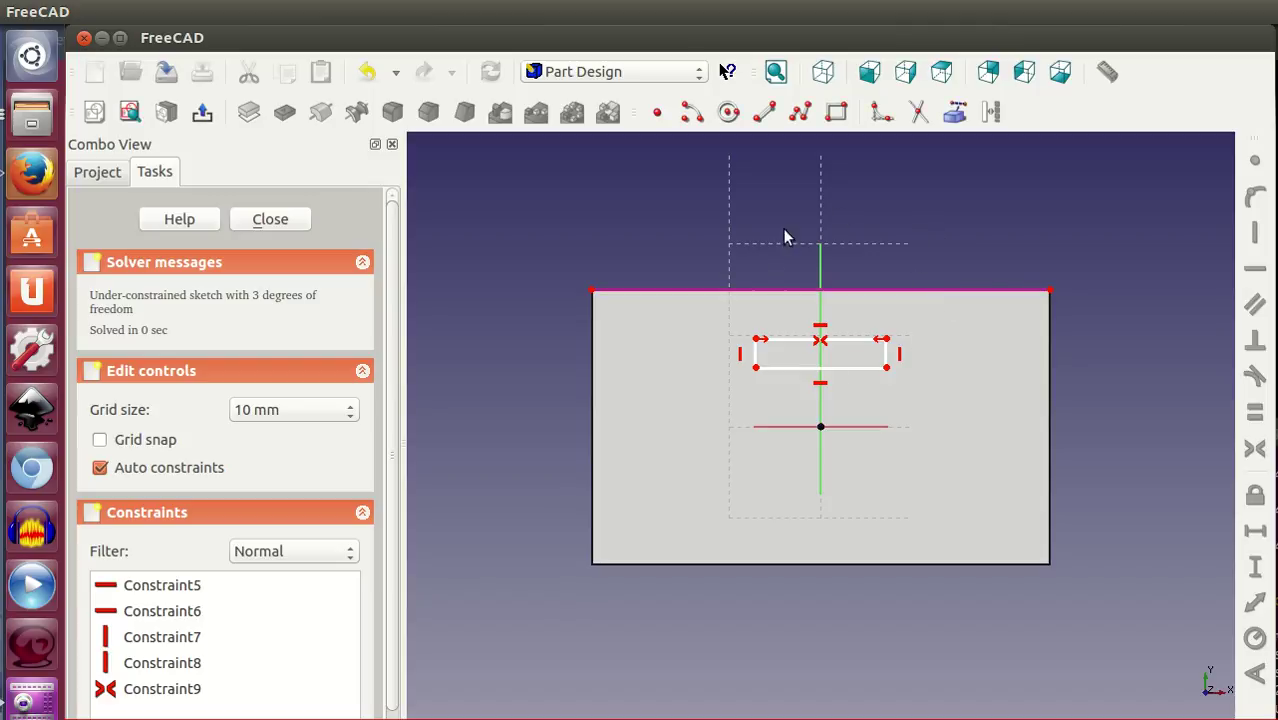
Hide the Pad feature so only the slot sketch and referenced edge remain visible
click(100, 172)
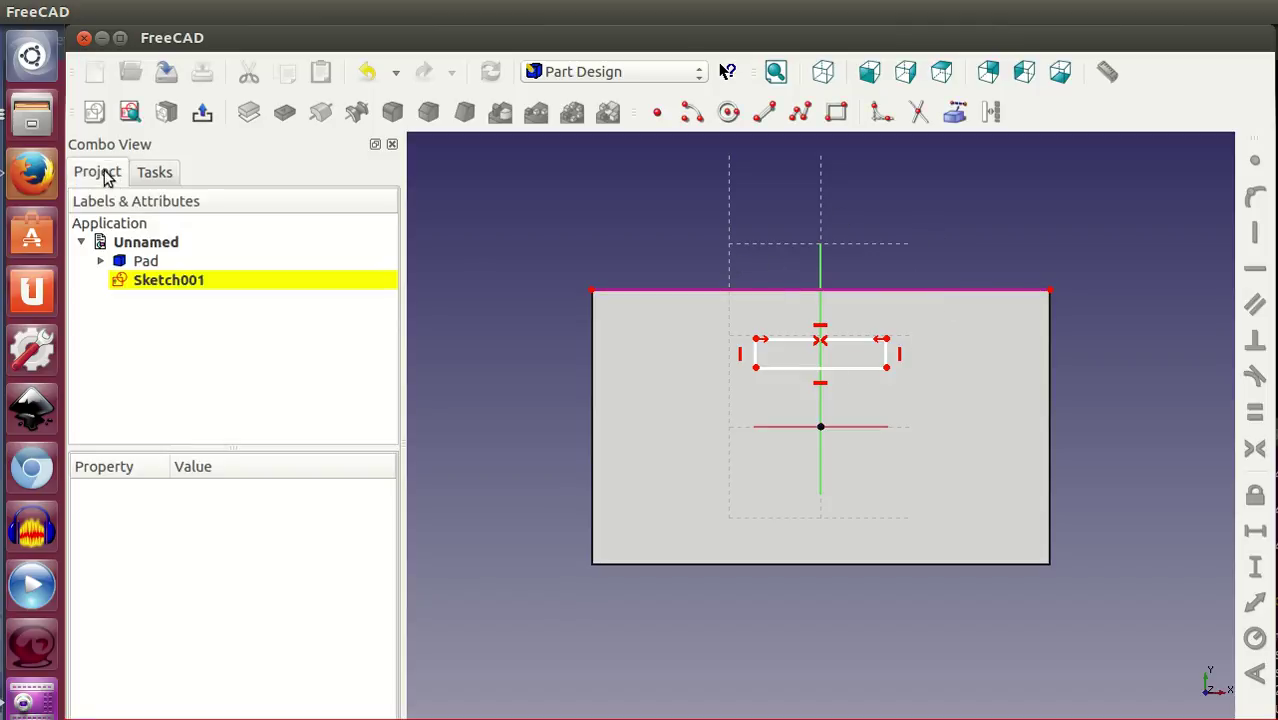
click(150, 261)
key(space)
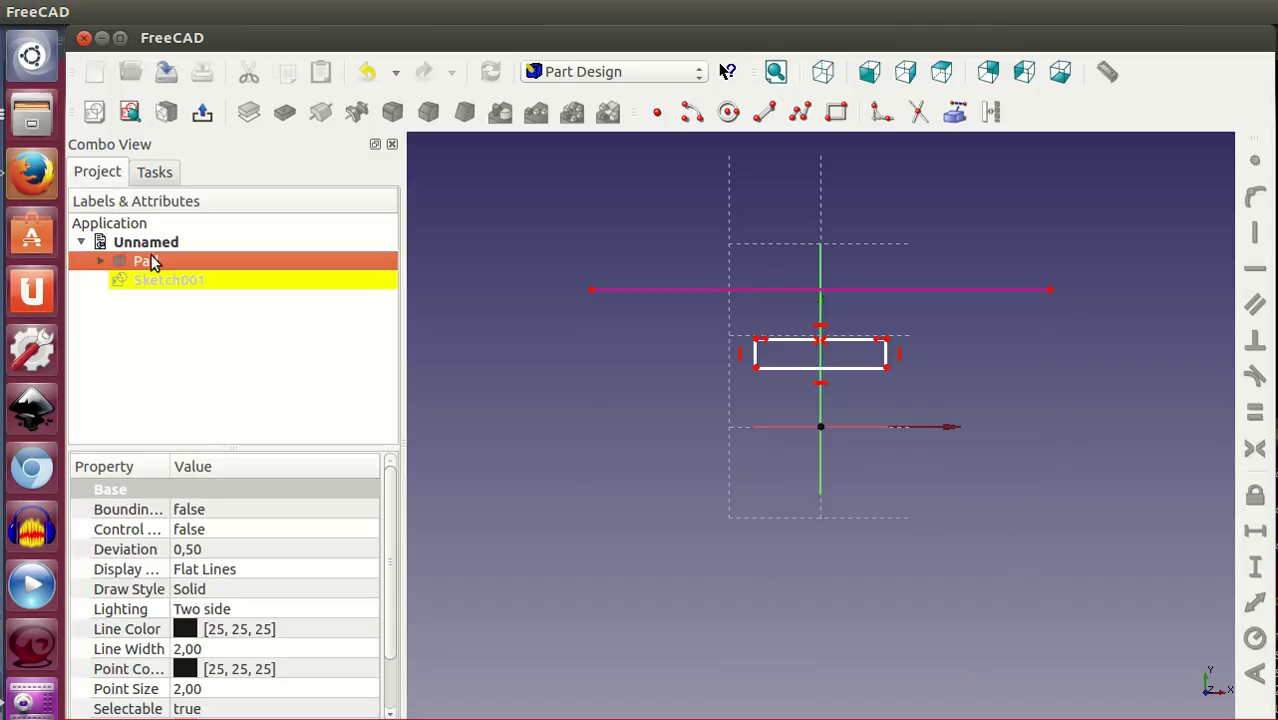
click(155, 172)
scroll(752, 334, up, 1)
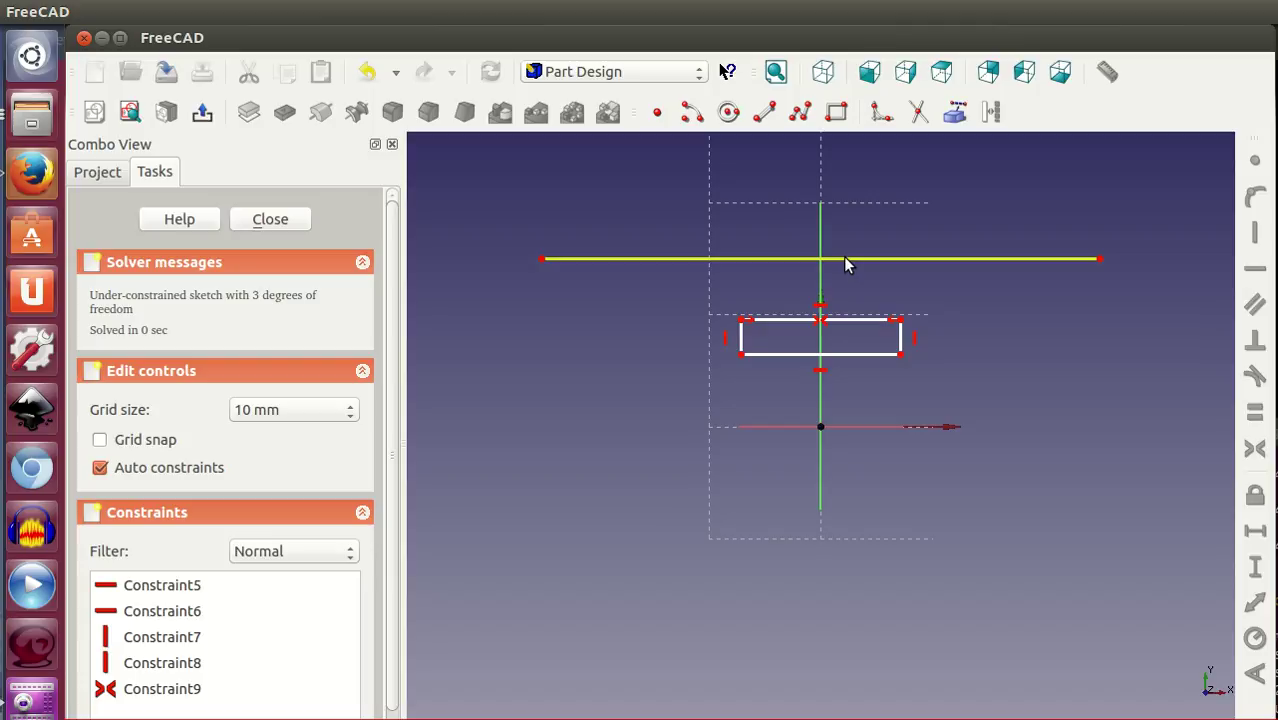
click(857, 259)
click(854, 258)
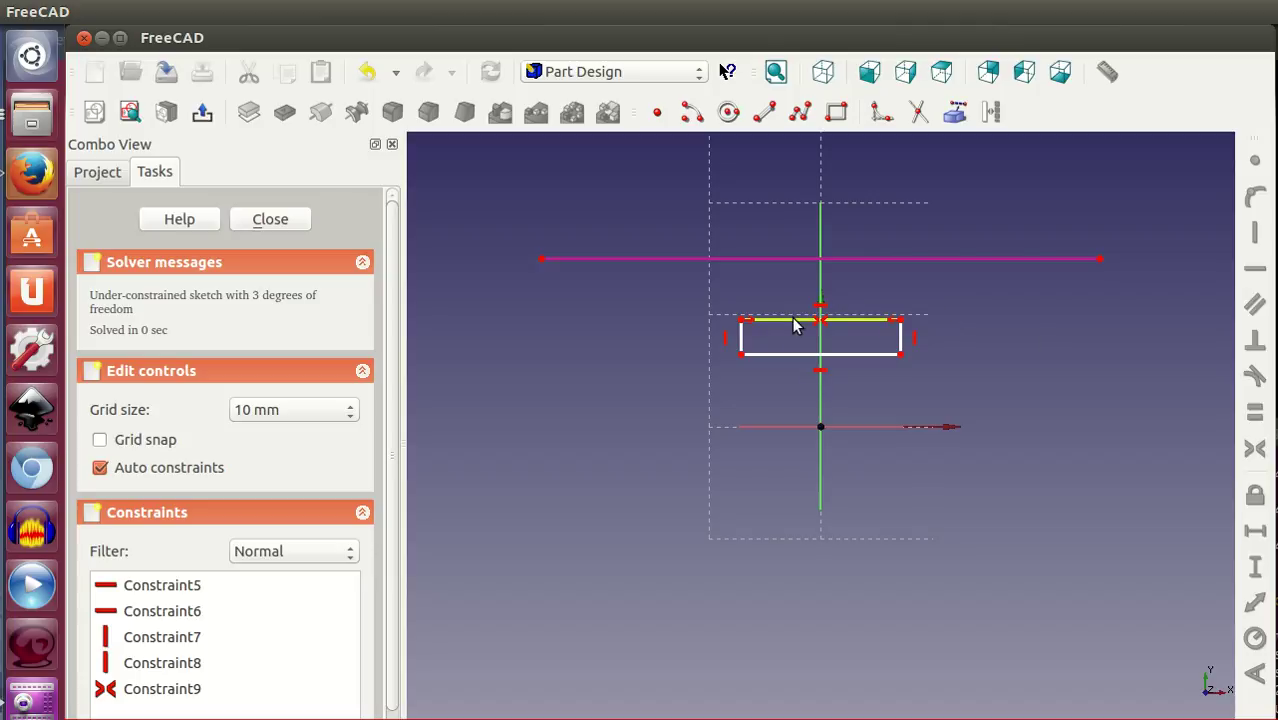
Add a vertical distance between the rectangle's top-left corner and the referenced edge's left endpoint
drag(795, 320, 787, 326)
click(788, 322)
click(754, 333)
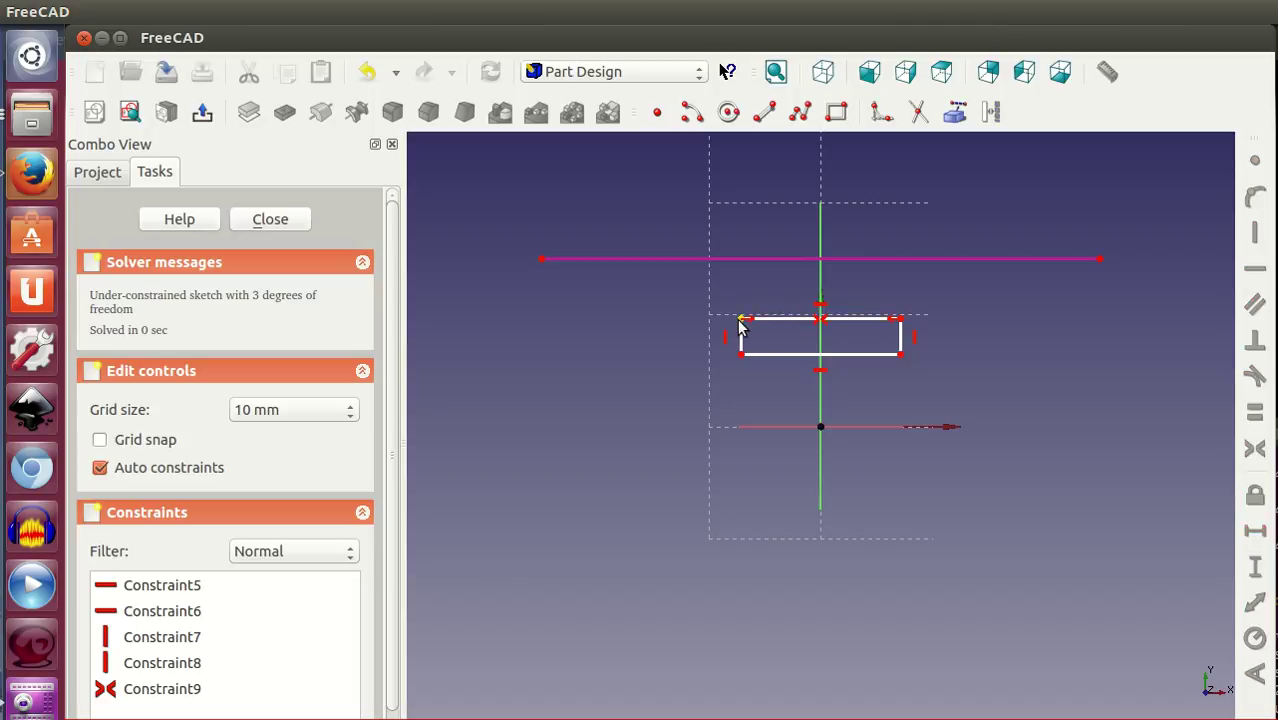
click(739, 320)
click(540, 259)
click(1256, 567)
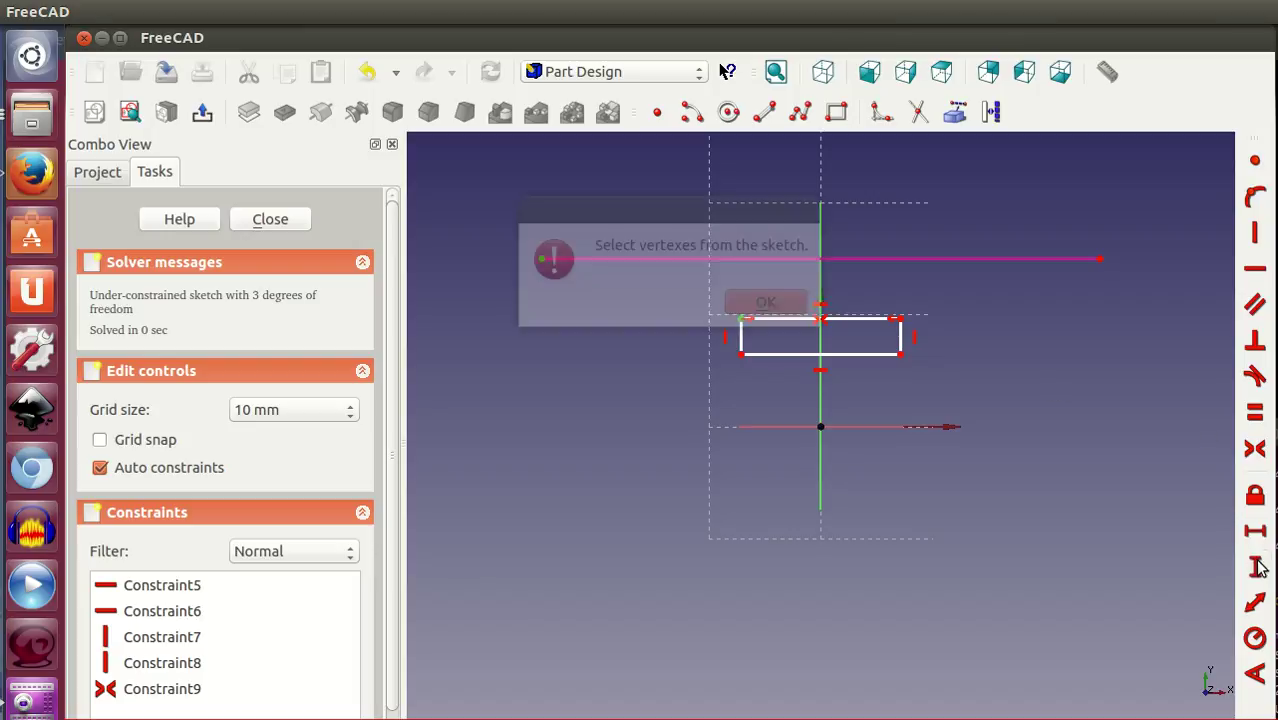
click(795, 301)
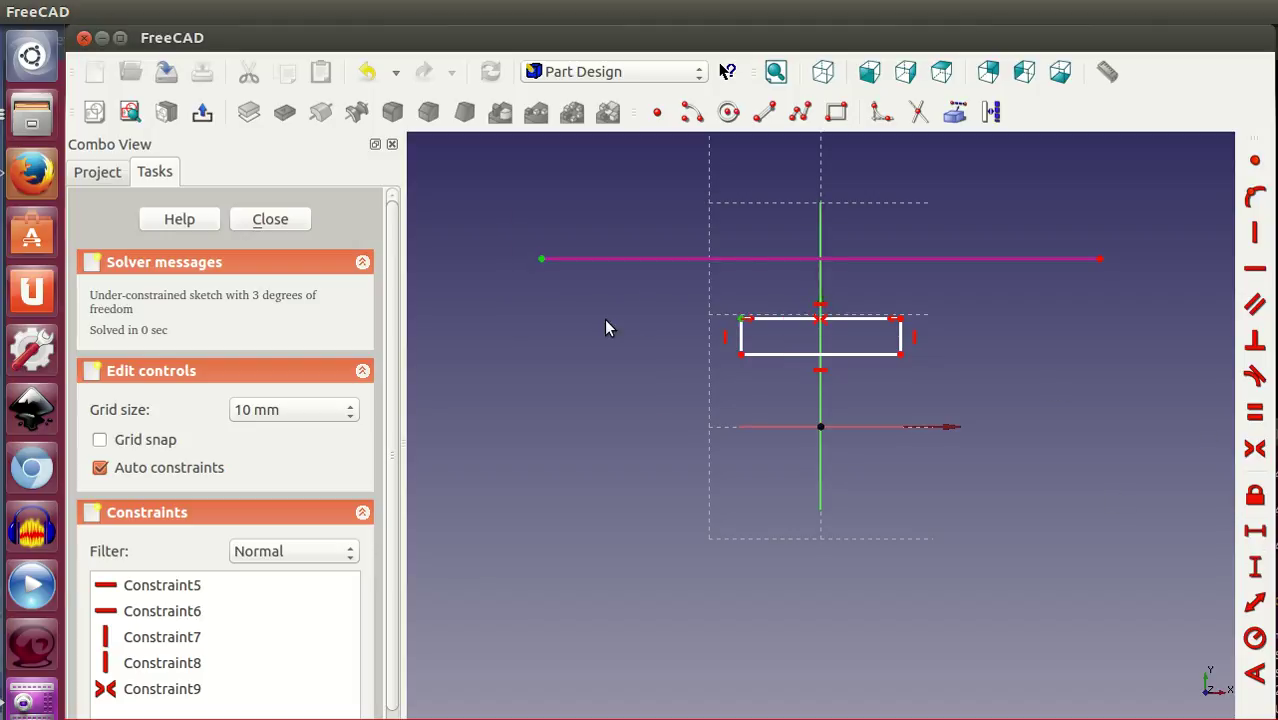
click(740, 319)
click(540, 259)
click(1256, 567)
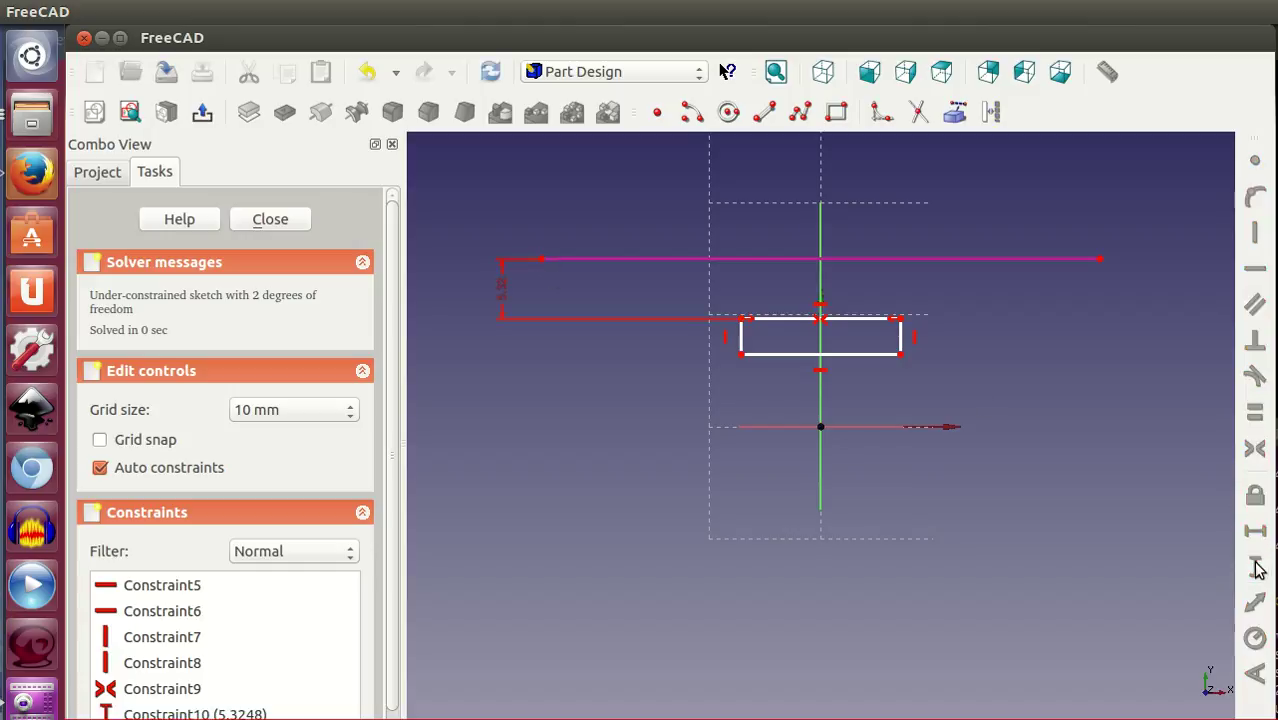
Set the slot's top offset to 5 mm and its width to 10 mm
double_click(502, 297)
text(5)
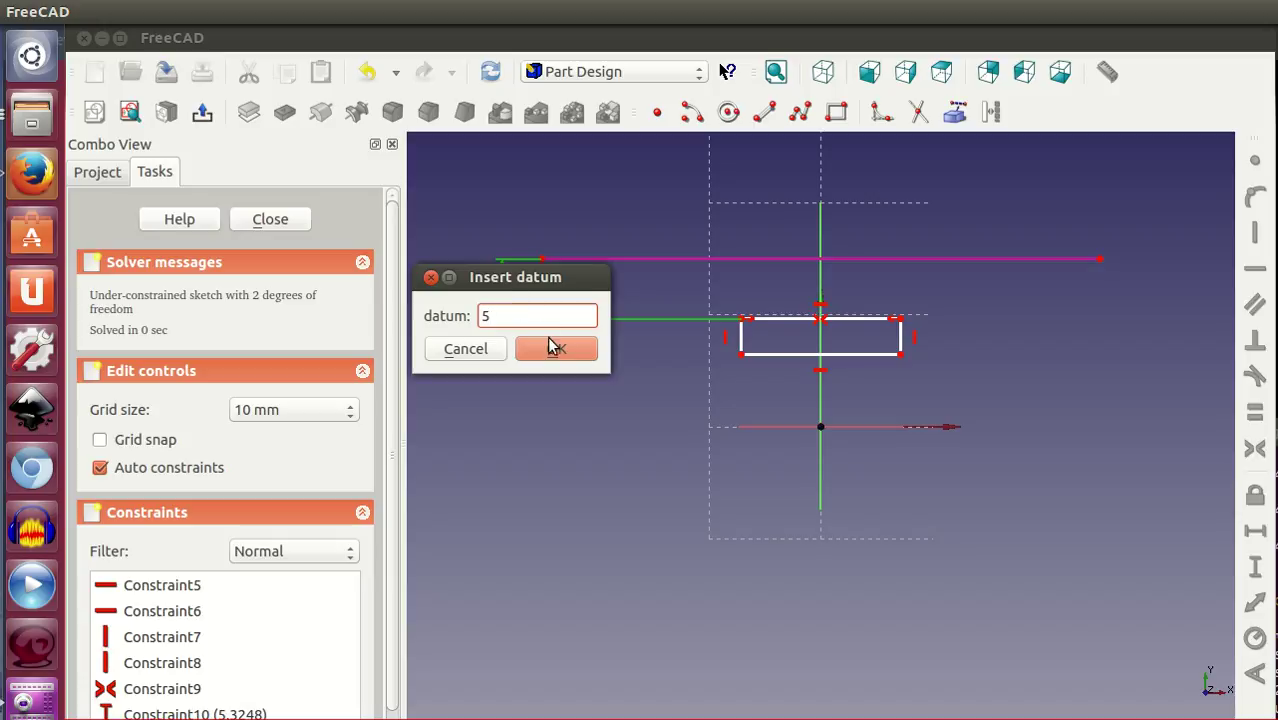
click(555, 348)
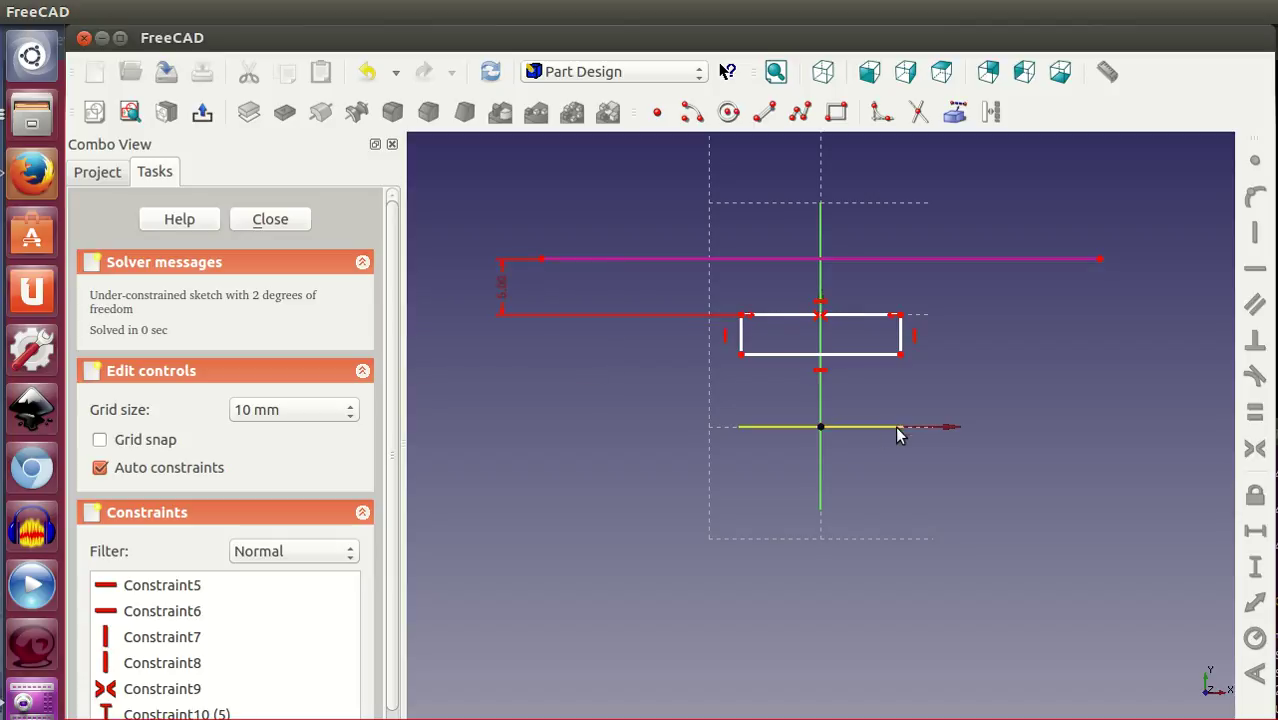
click(871, 354)
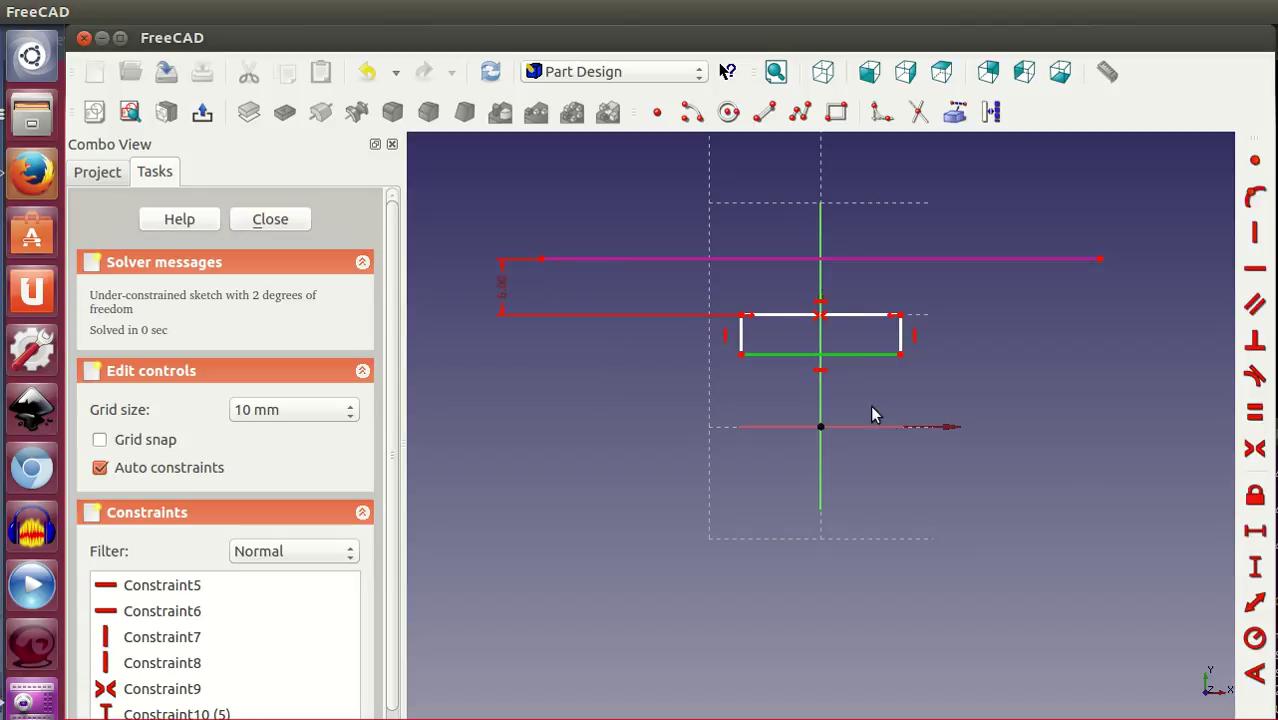
click(1254, 530)
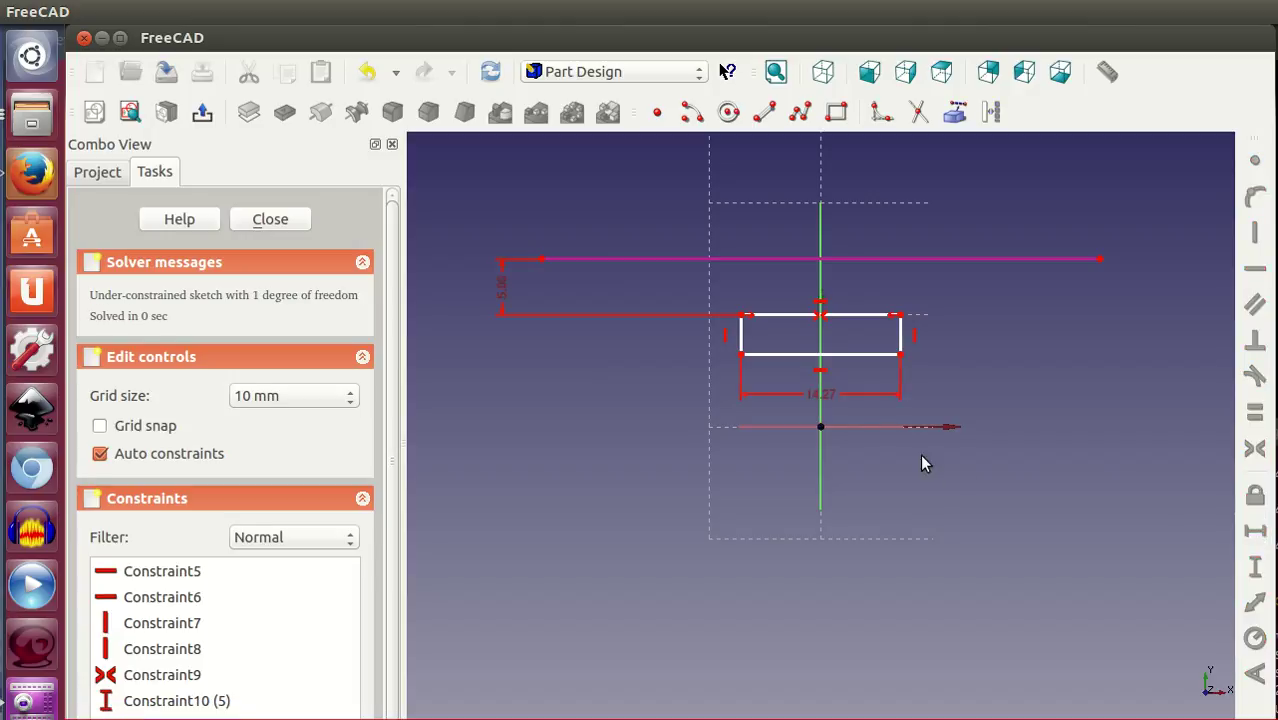
double_click(824, 397)
text(10)
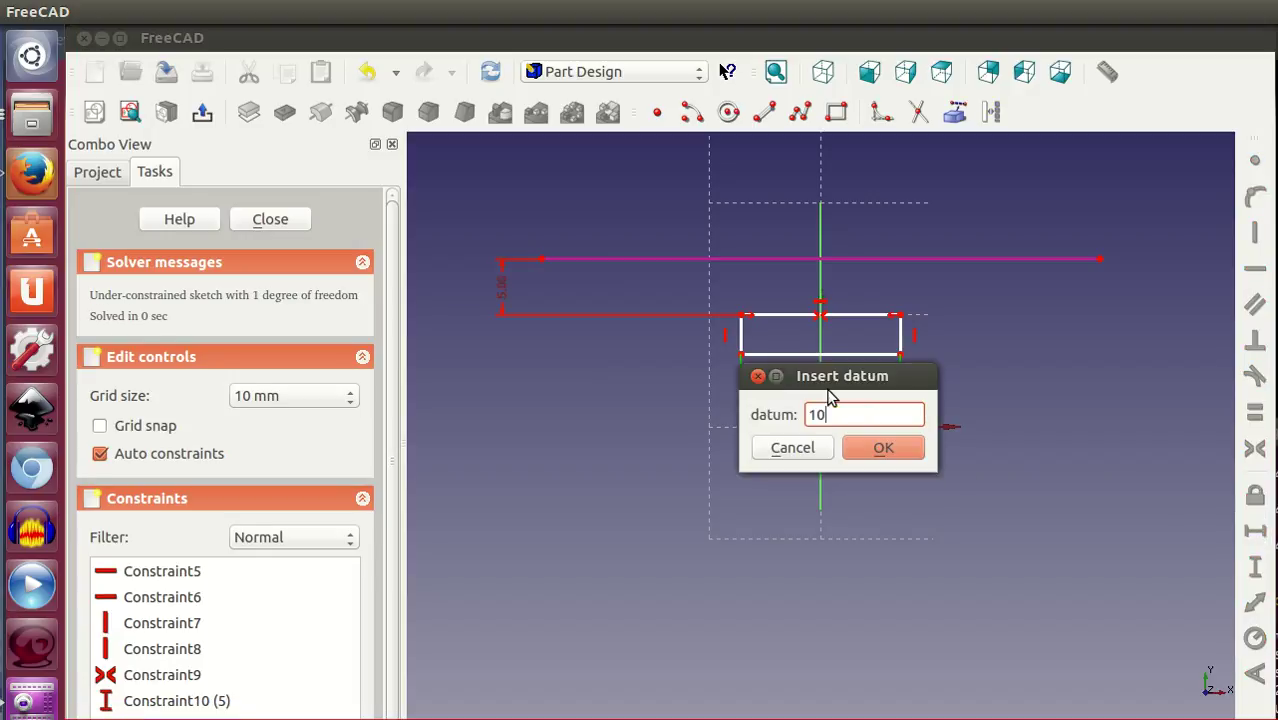
key(Return)
Constrain the slot rectangle's right edge to a 4 mm height
click(874, 337)
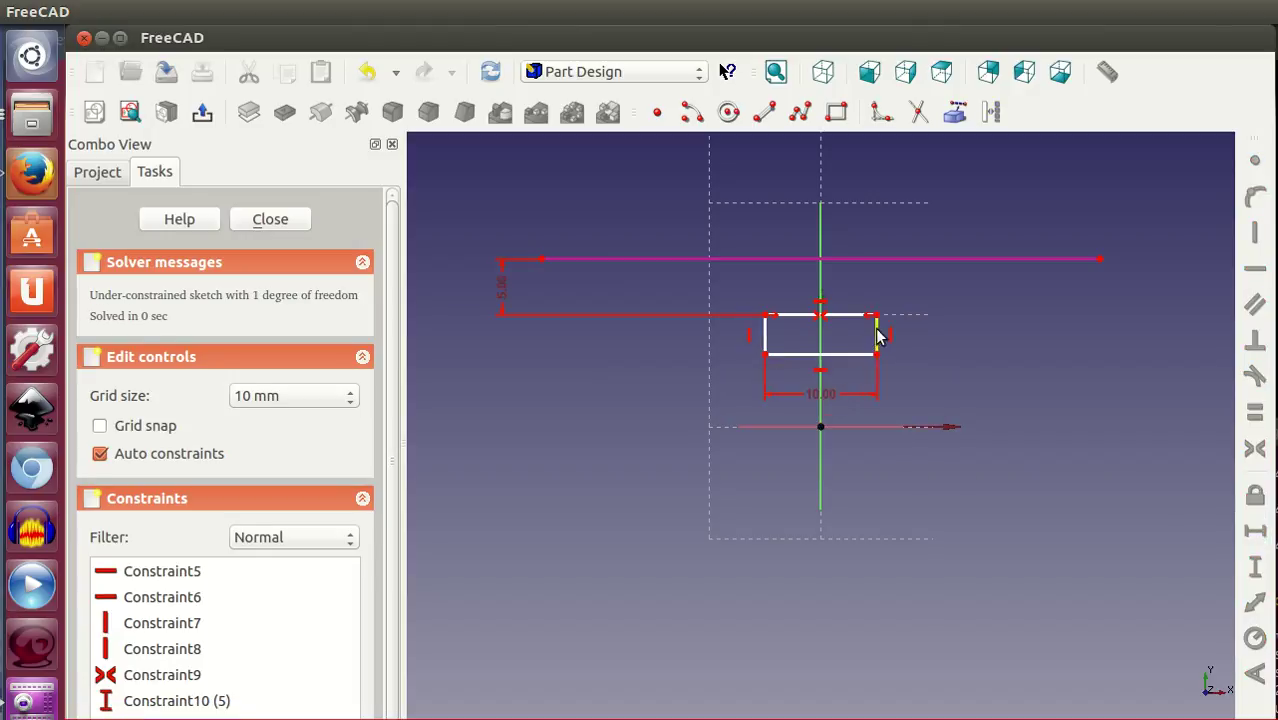
click(1257, 570)
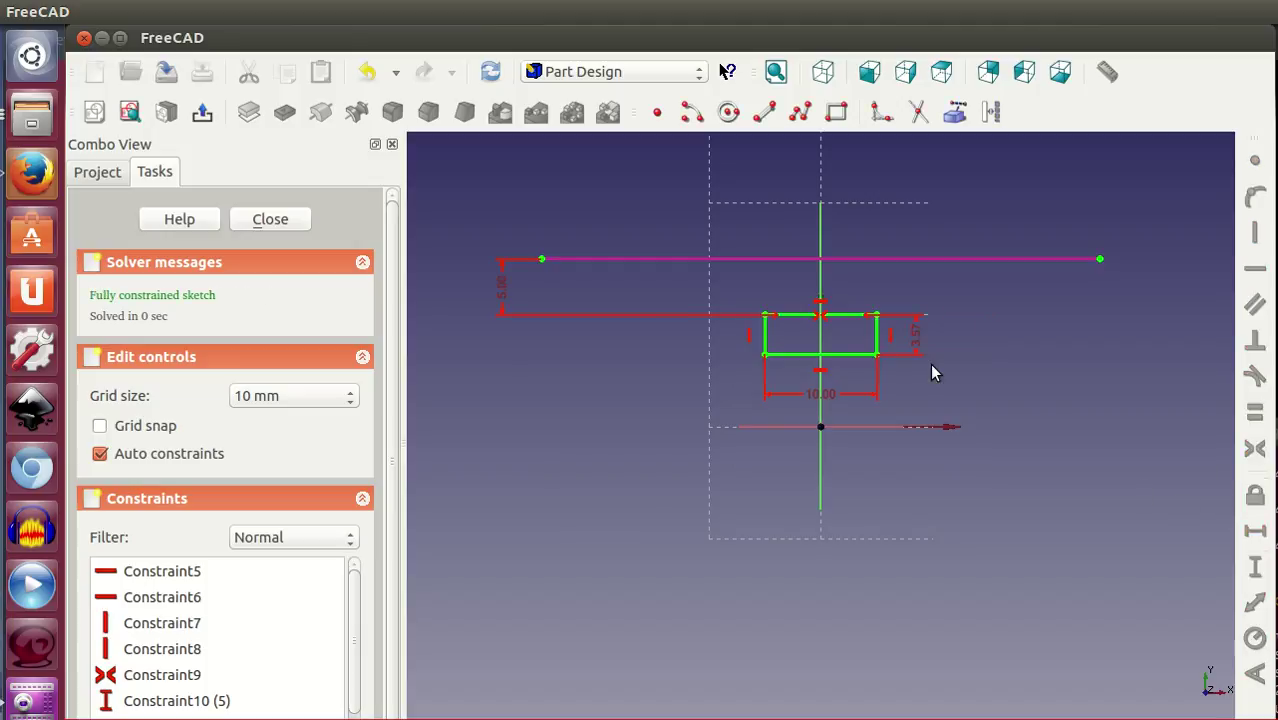
double_click(918, 342)
text(4)
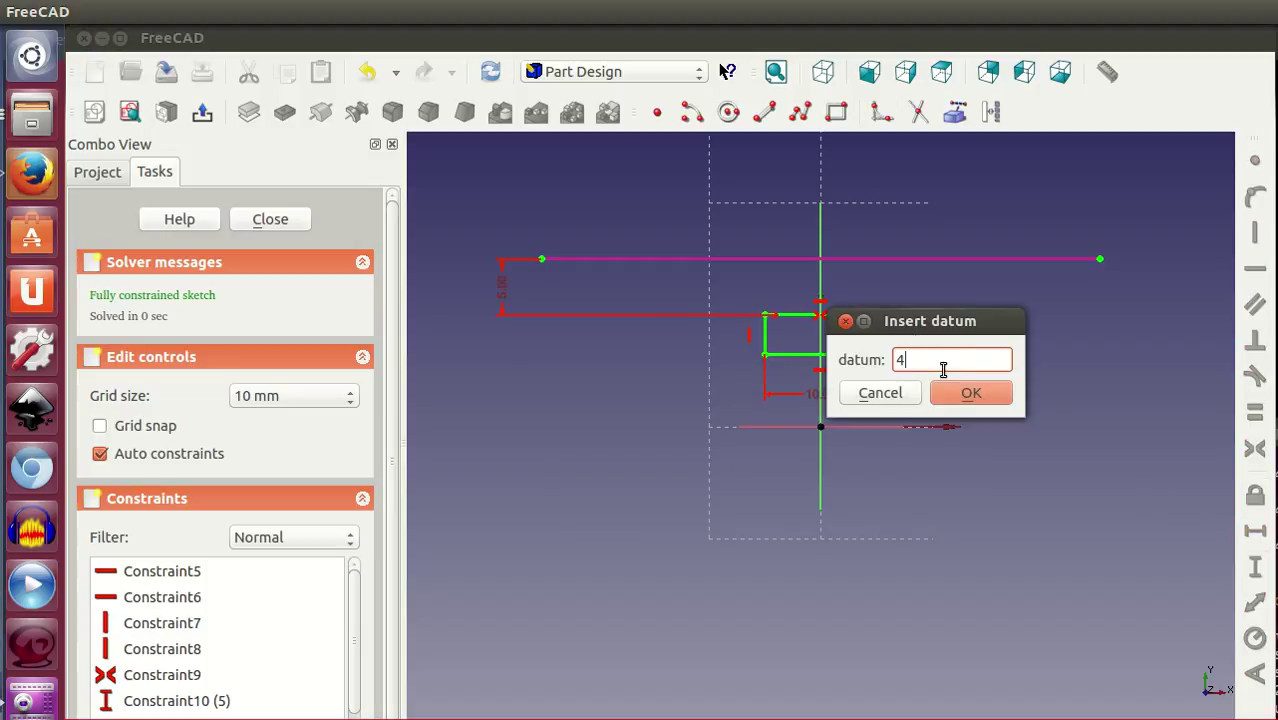
click(970, 393)
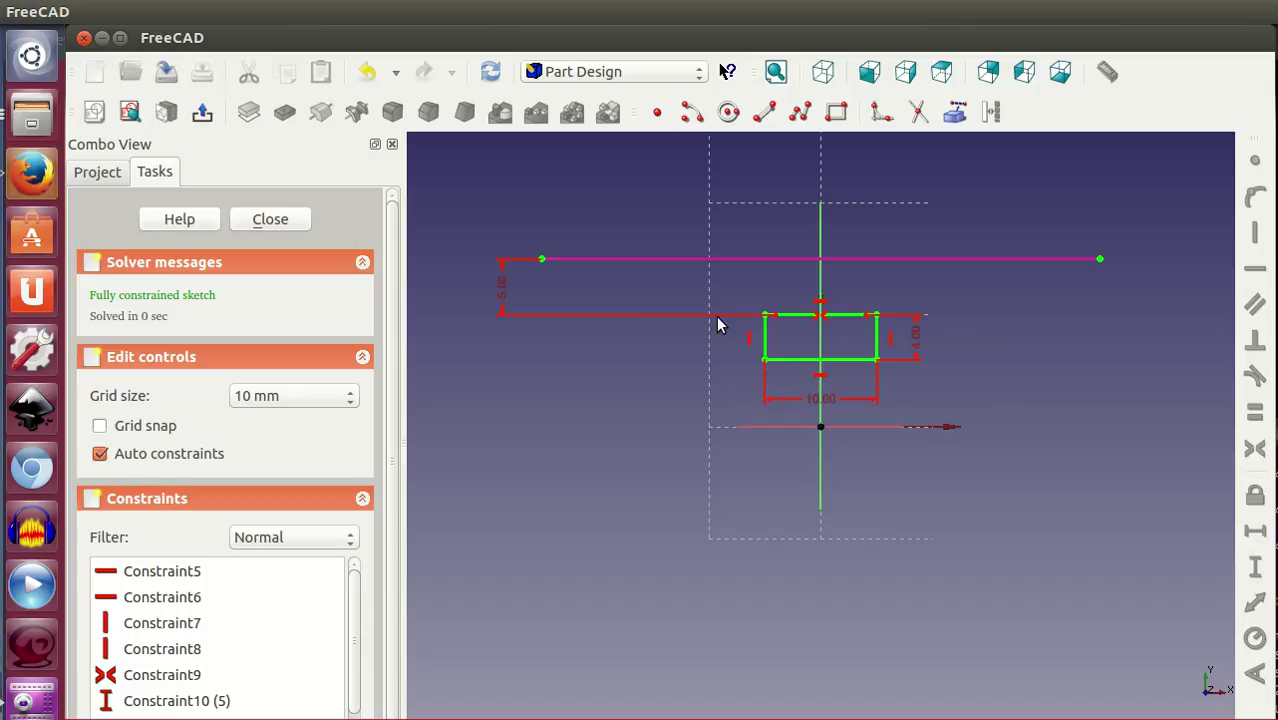
Pocket the slot sketch 5 mm into the block and inspect it in isometric view
click(291, 222)
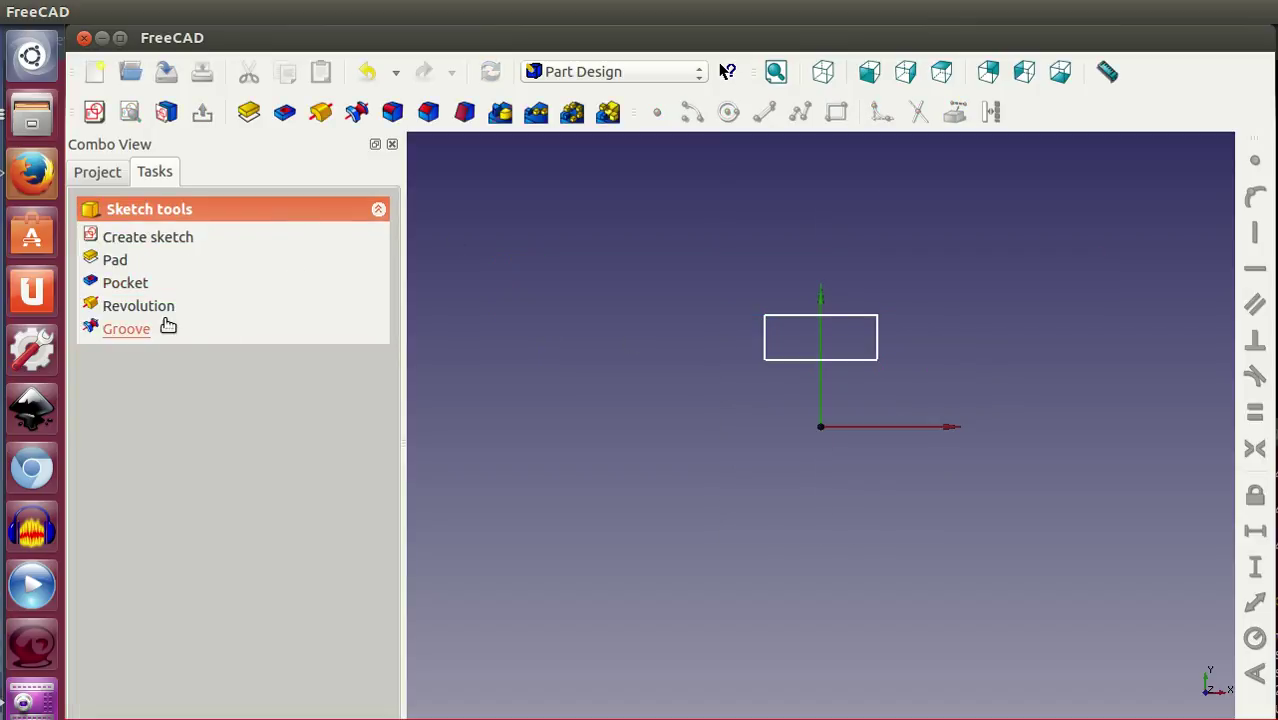
click(135, 285)
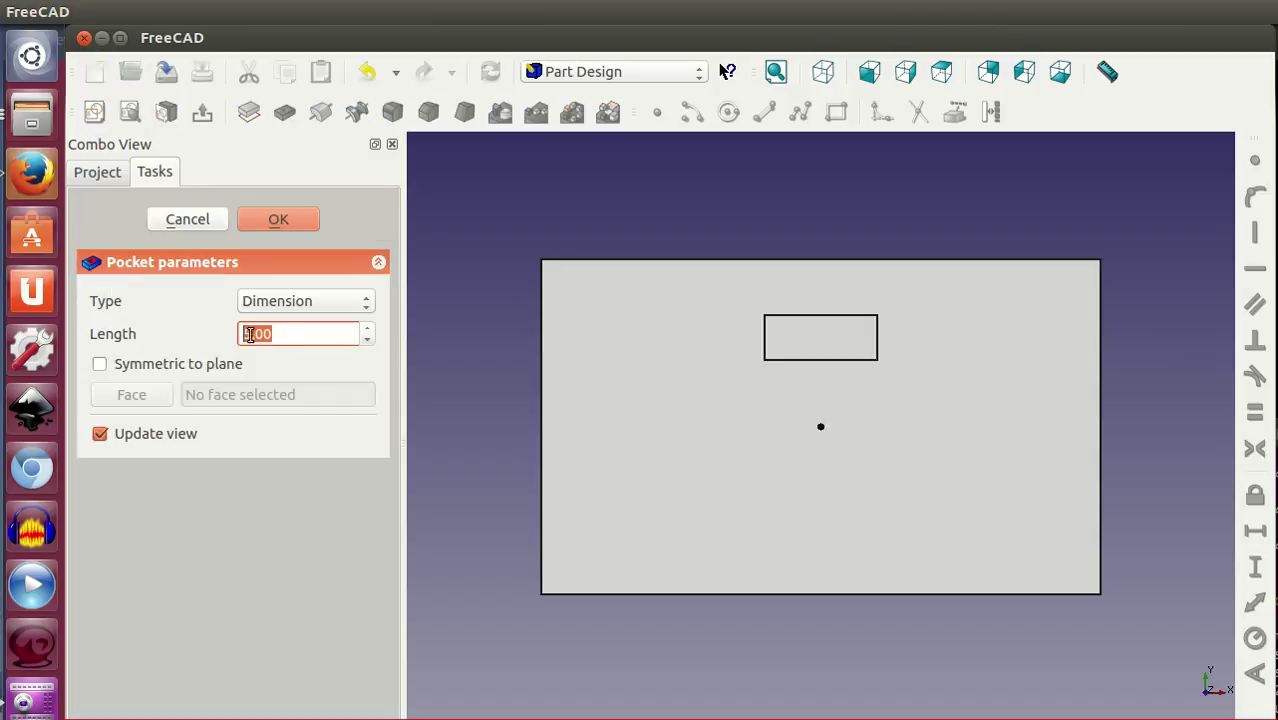
click(279, 218)
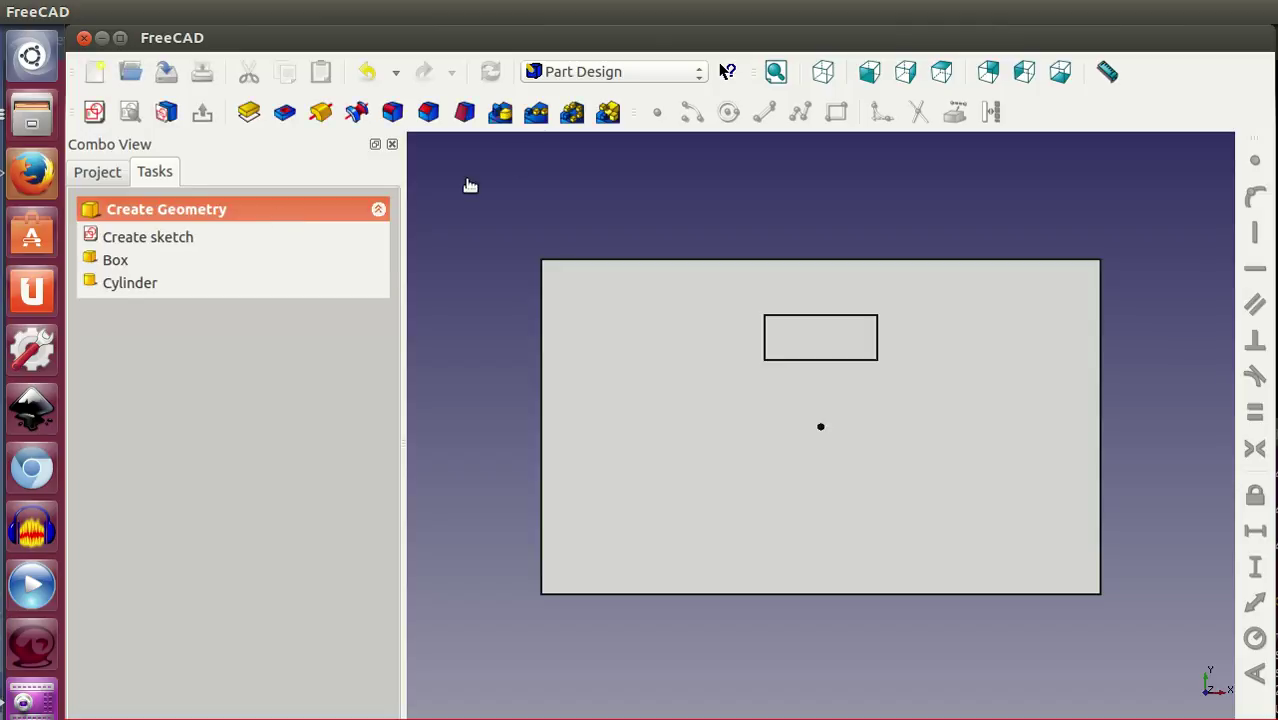
click(775, 72)
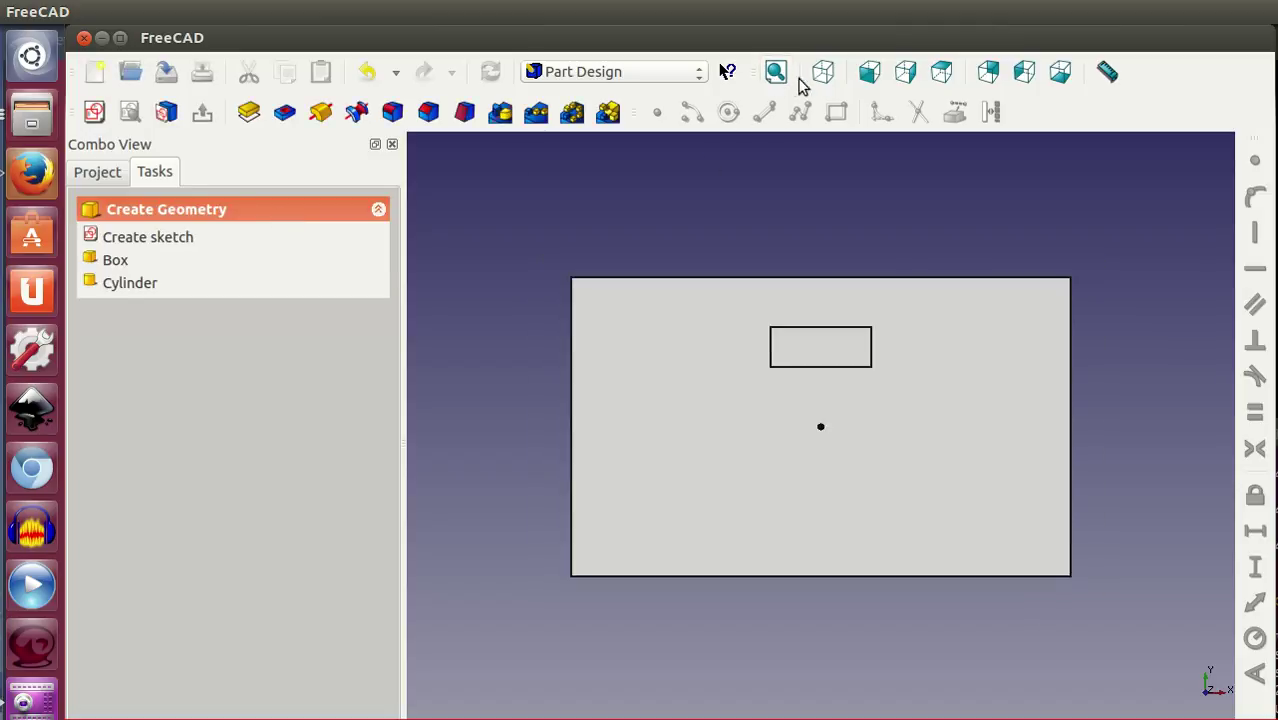
click(823, 72)
mouse_move(807, 484)
middle_down()
mouse_move(725, 494)
mouse_move(787, 468)
mouse_move(819, 476)
mouse_move(769, 591)
mouse_move(662, 419)
middle_up()
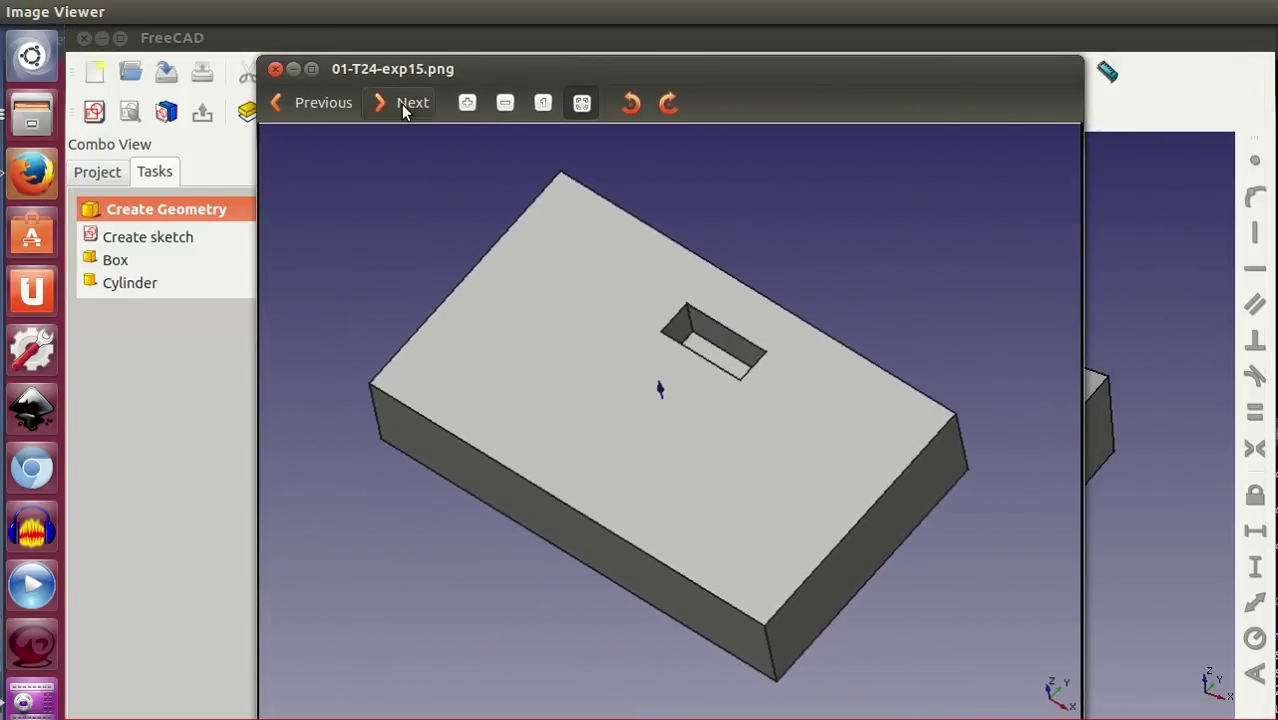
Step through the reference images until T24-ej2-pieza-alojamientos-1.png is displayed
click(404, 104)
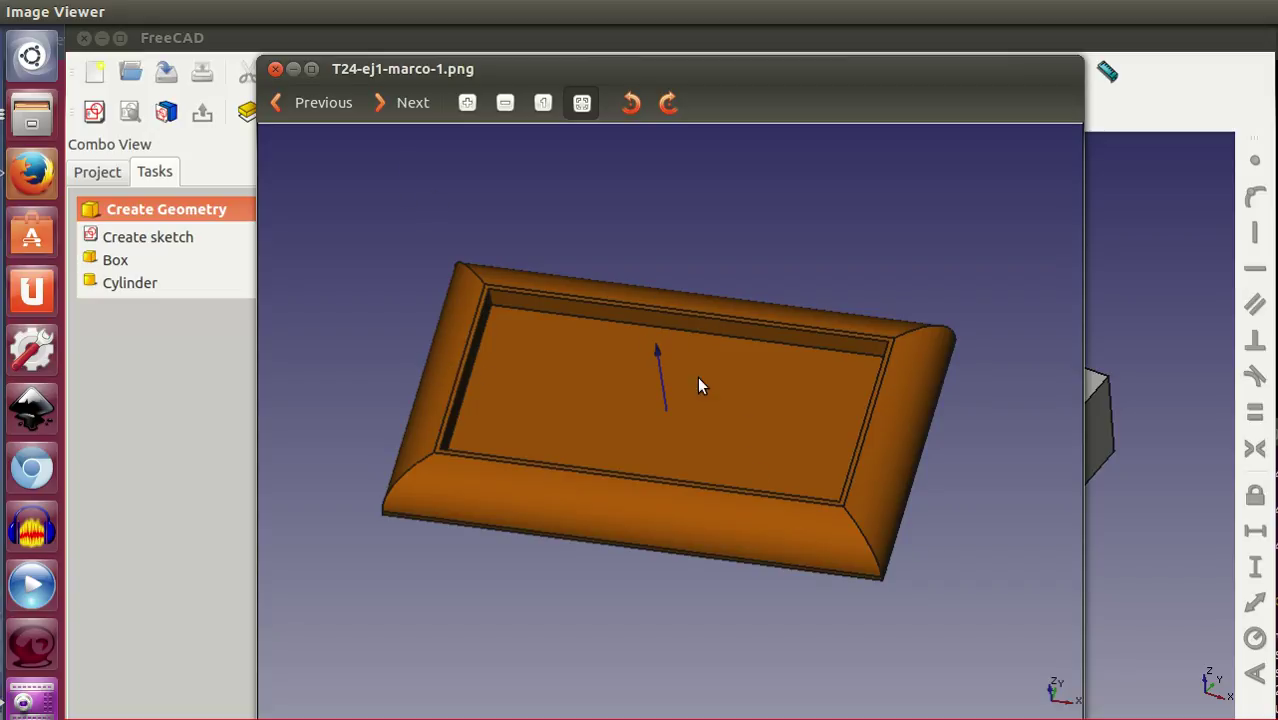
click(414, 105)
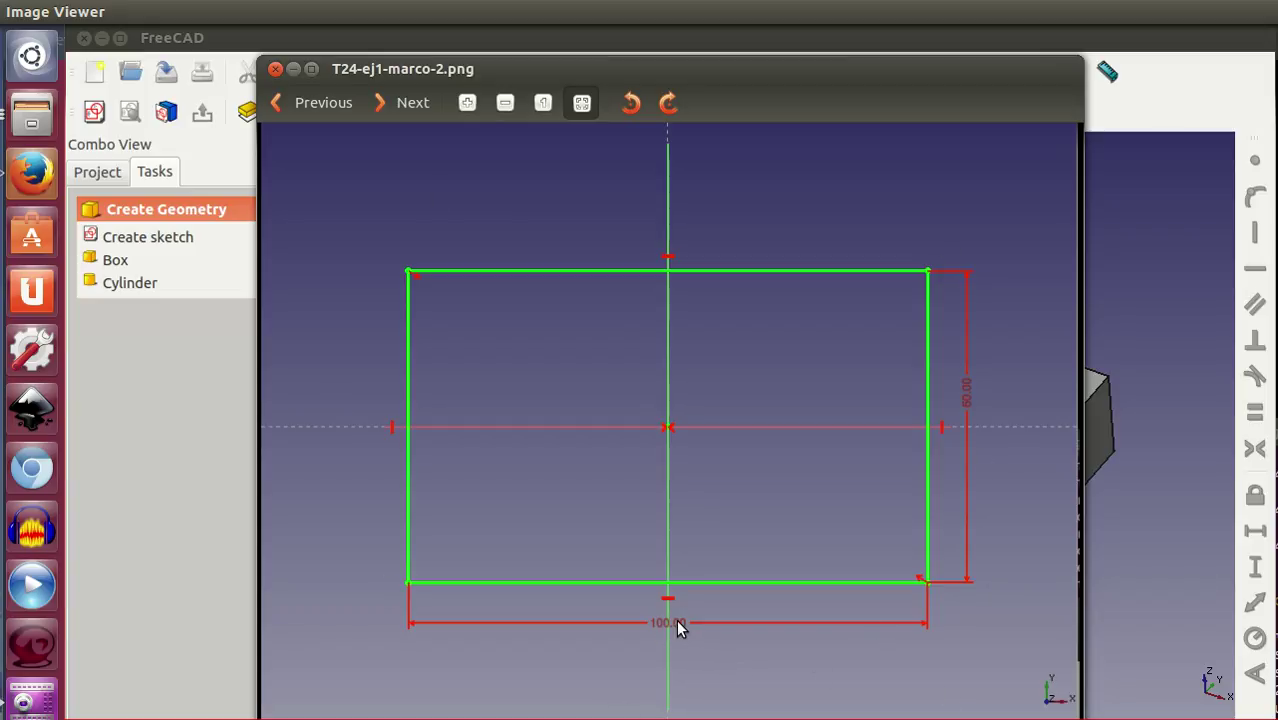
click(396, 110)
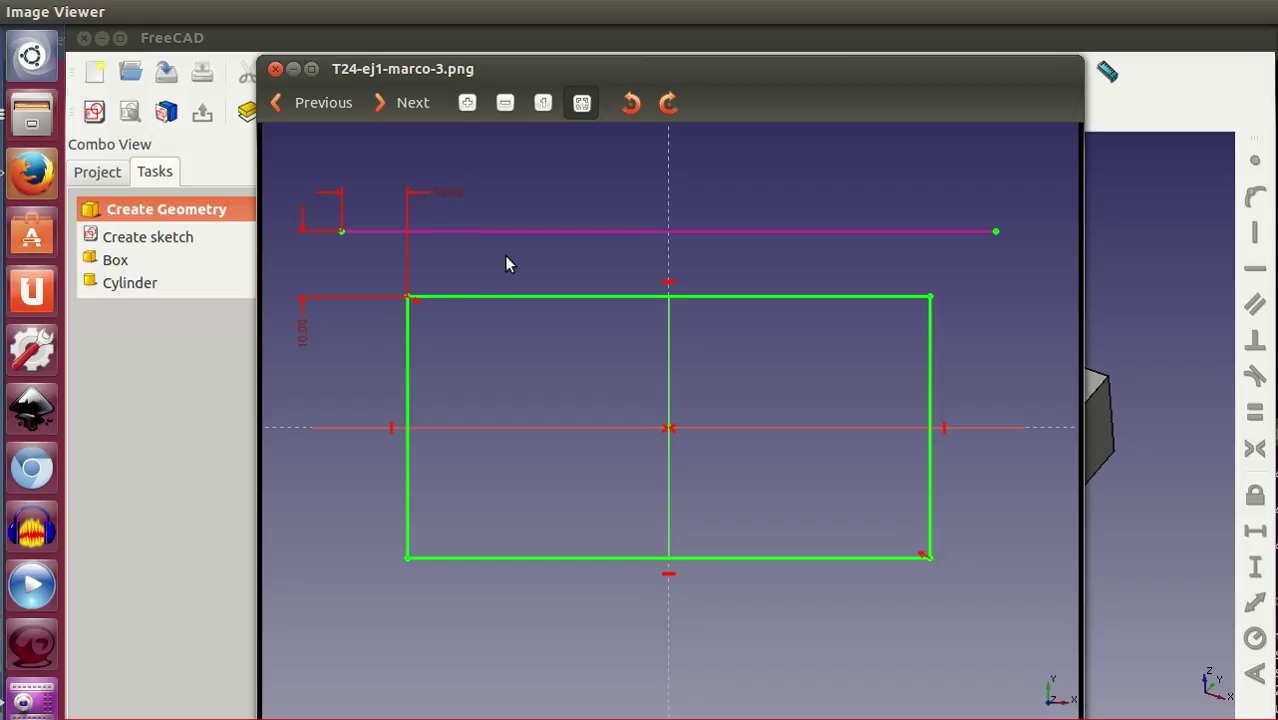
click(412, 103)
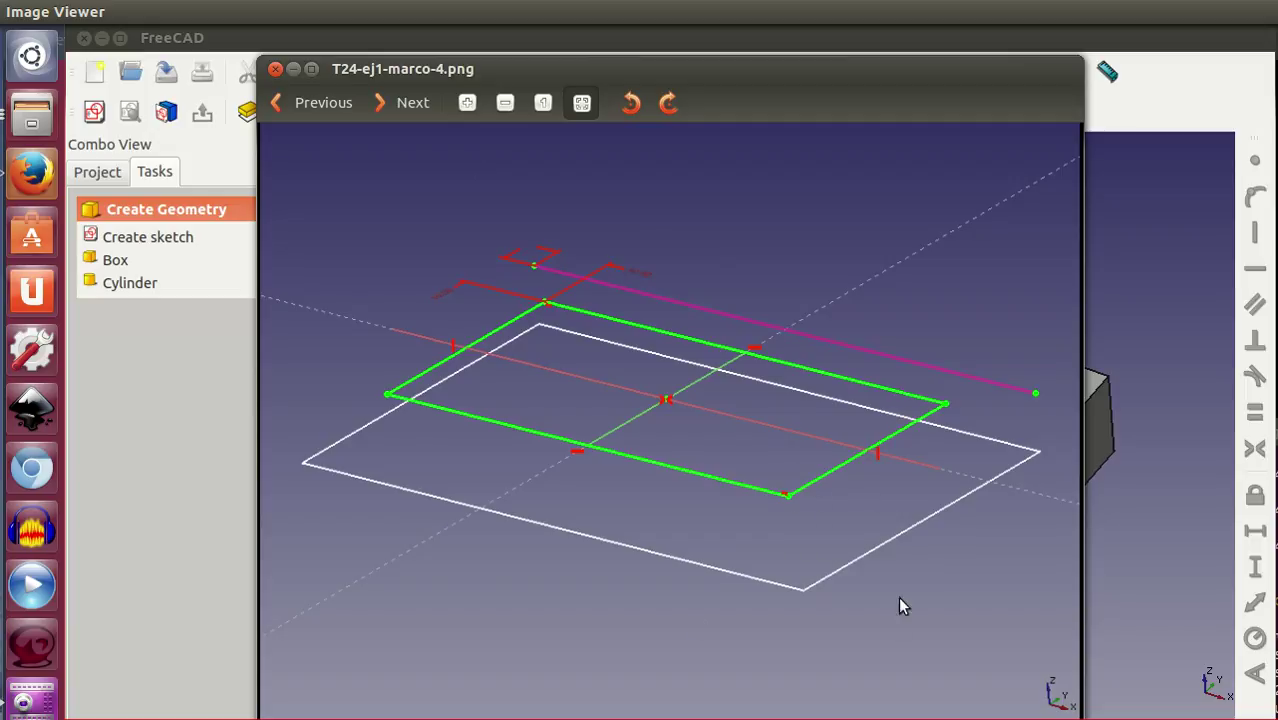
click(412, 102)
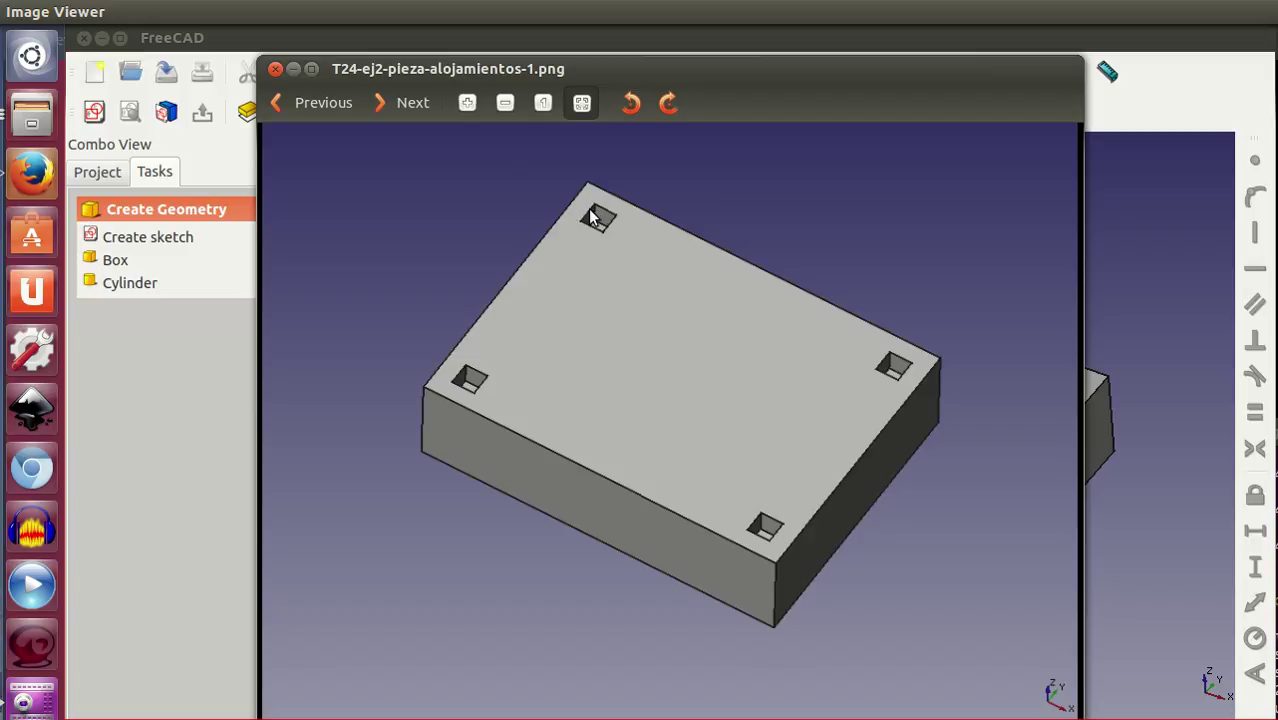
Advance past the pieza-alojamientos images to T24-ej3-escuadra-1.png, the L-shaped bracket reference
click(412, 103)
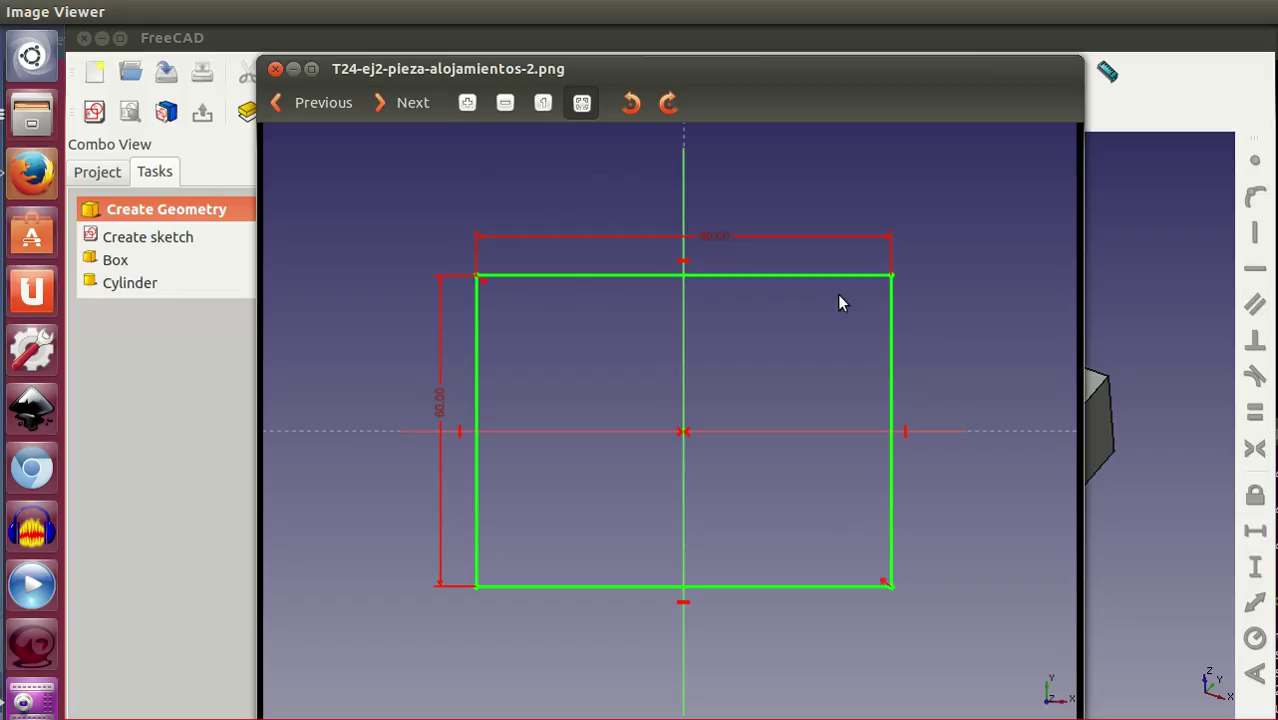
click(409, 107)
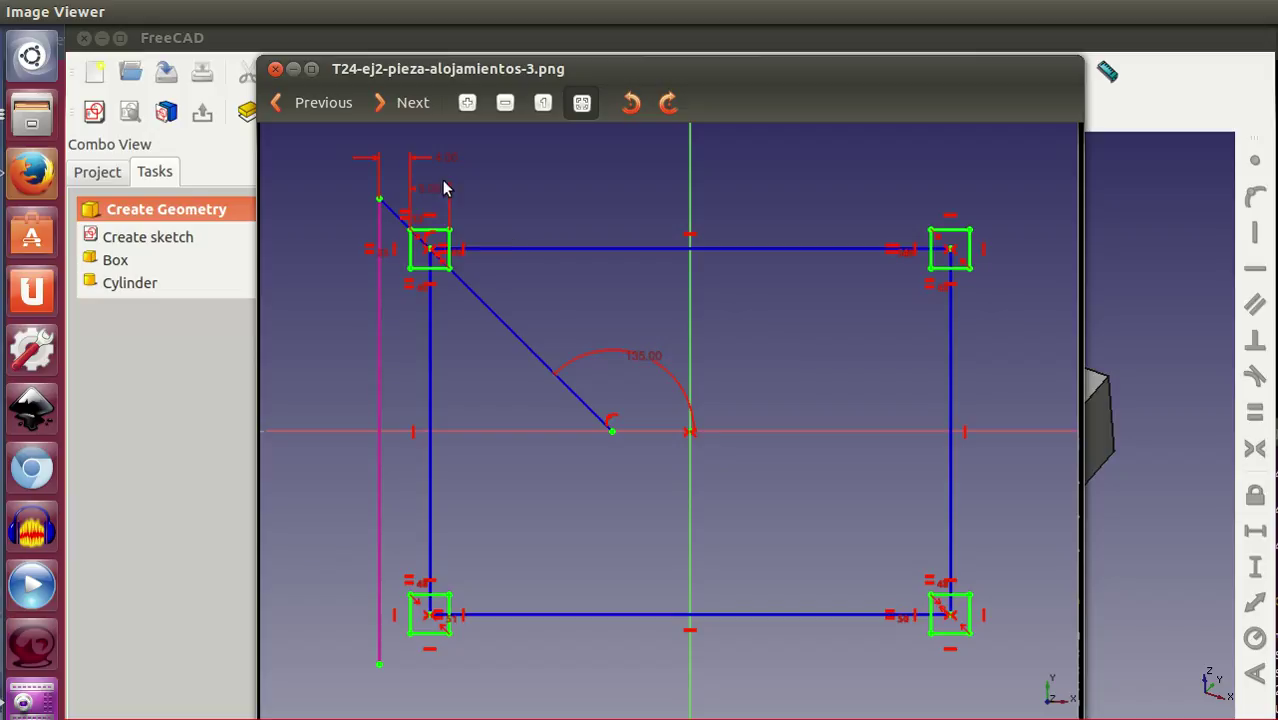
click(422, 102)
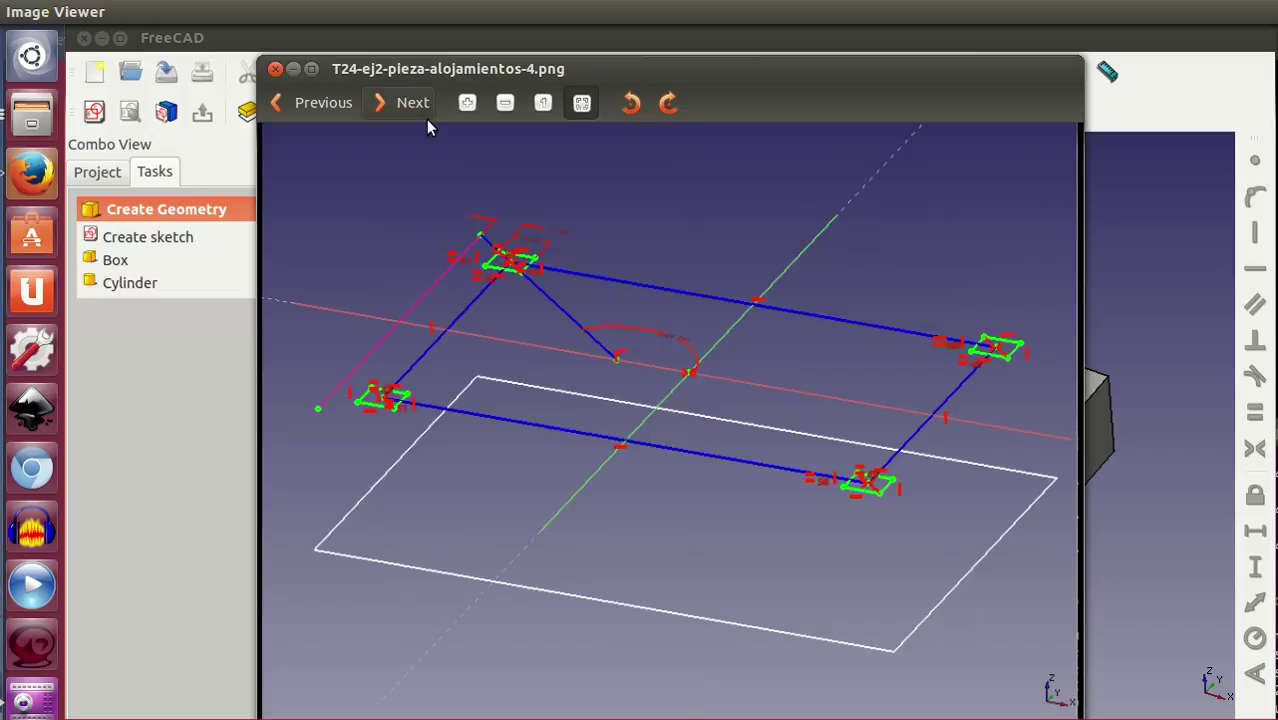
click(418, 106)
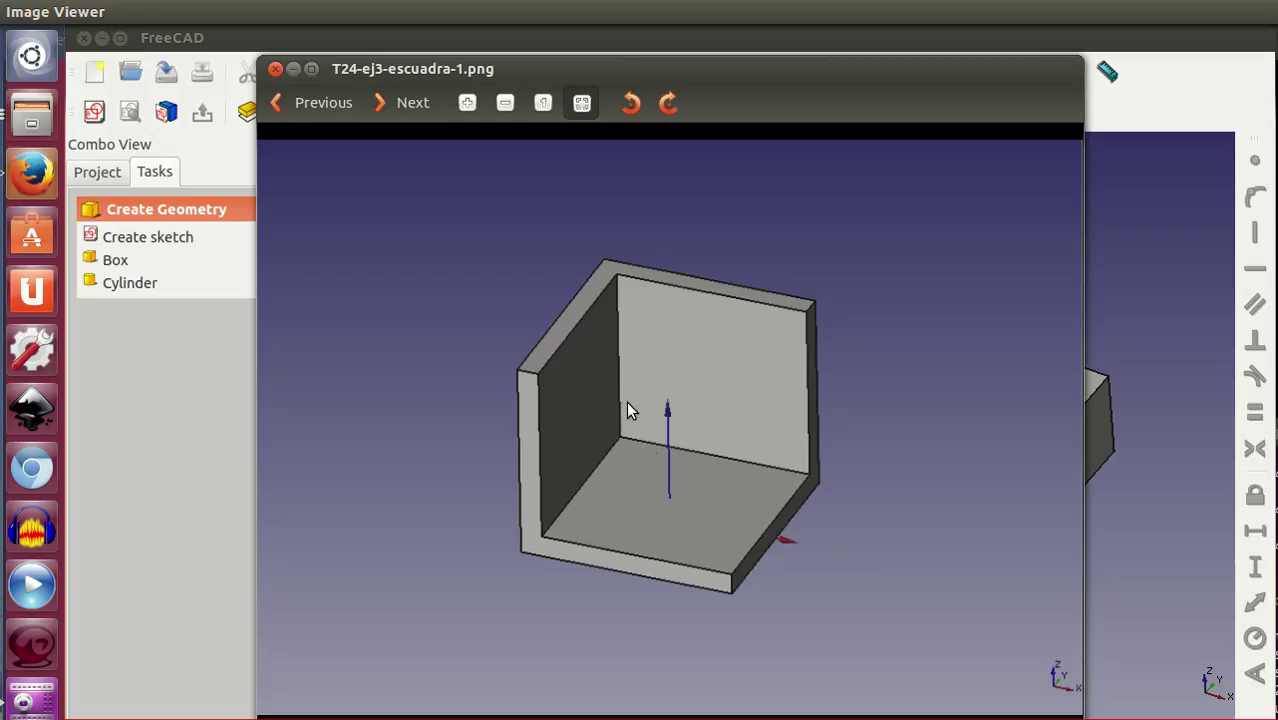
Step through the escuadra bracket images until the viewer wraps back to 01-T24-exp15.png
click(412, 104)
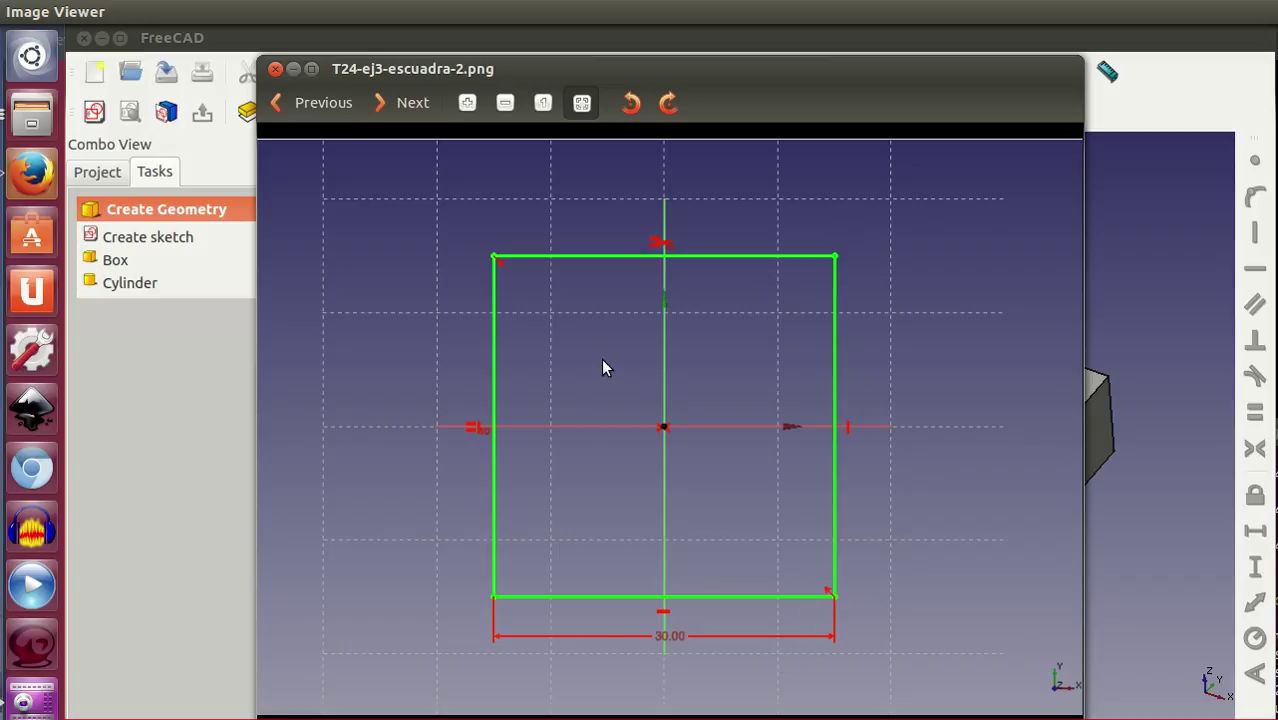
click(402, 103)
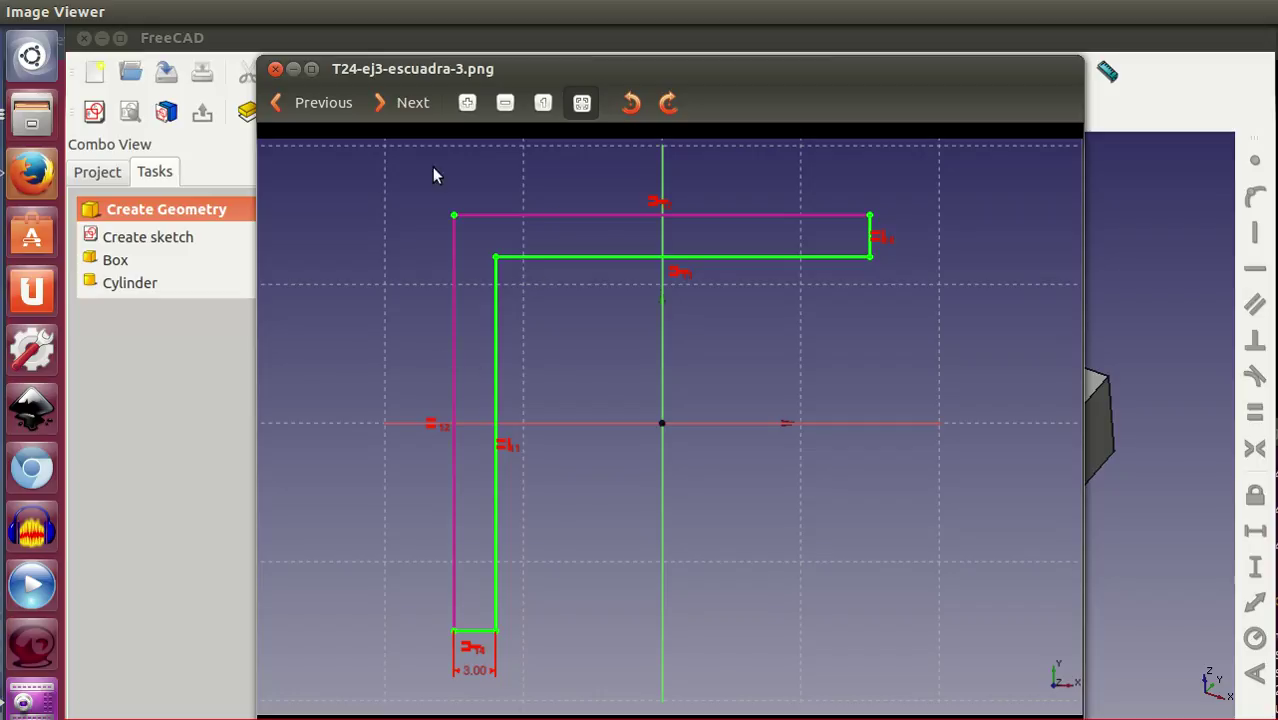
click(405, 110)
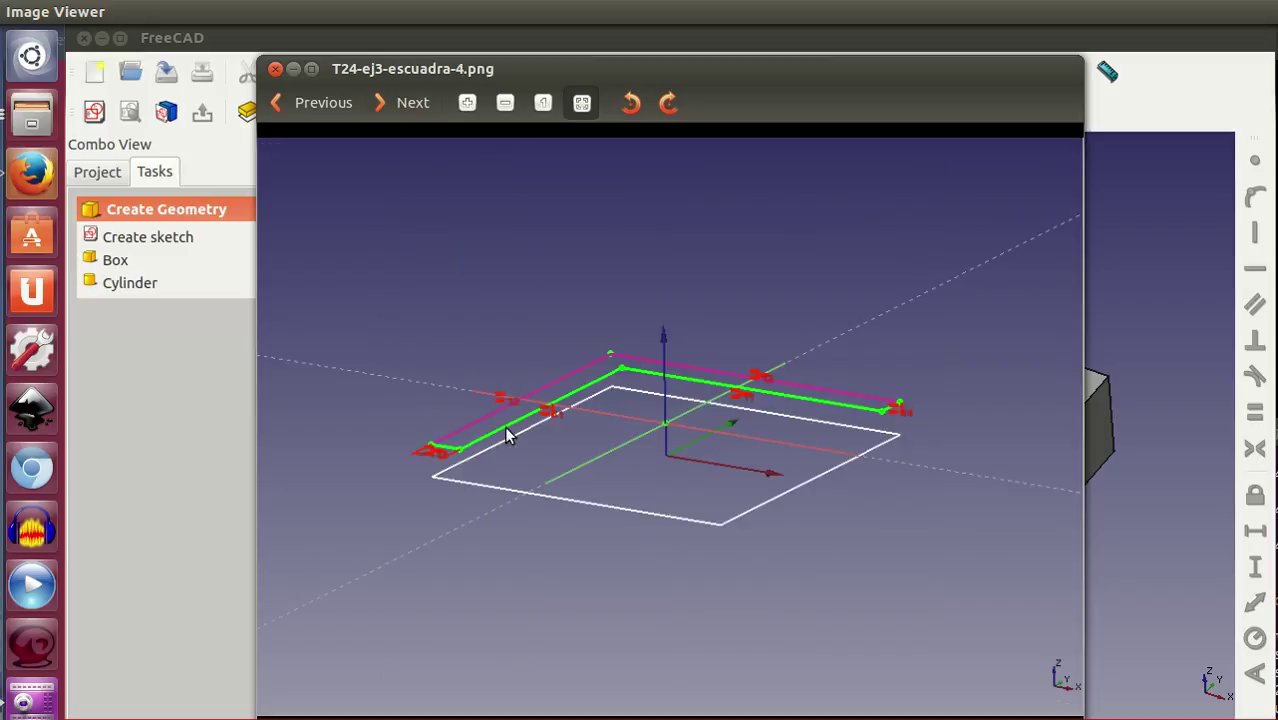
click(413, 107)
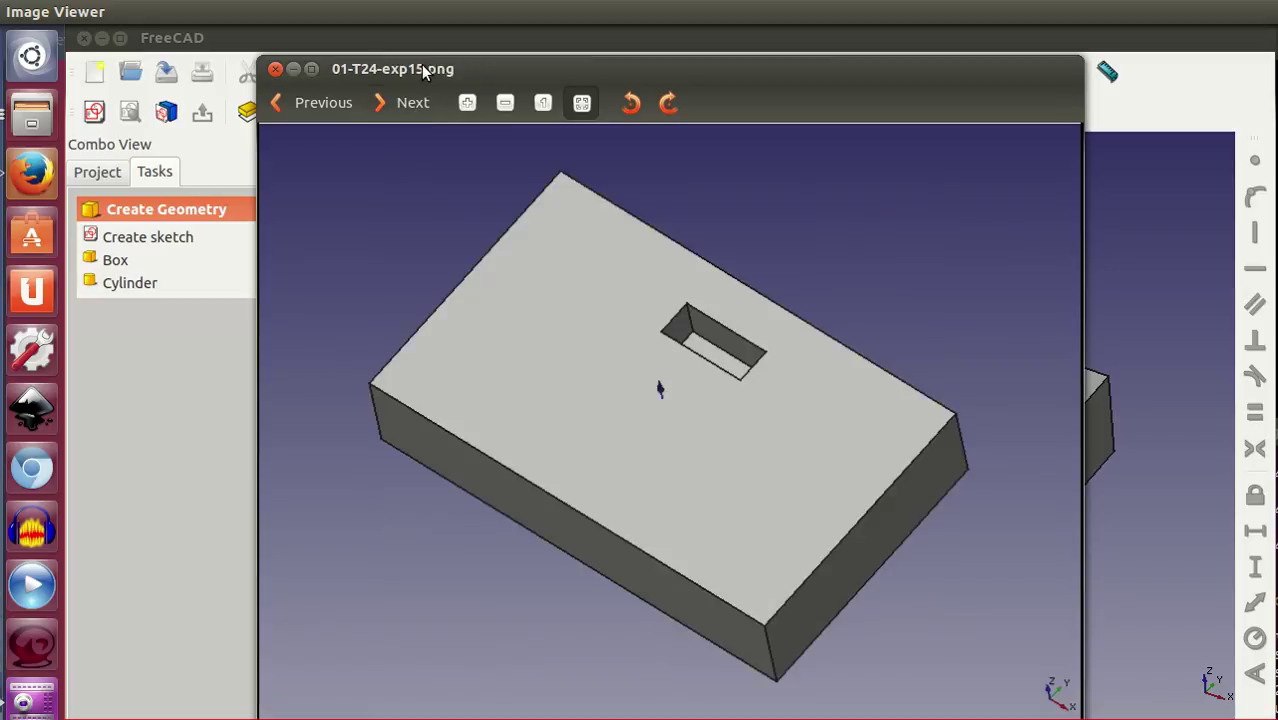